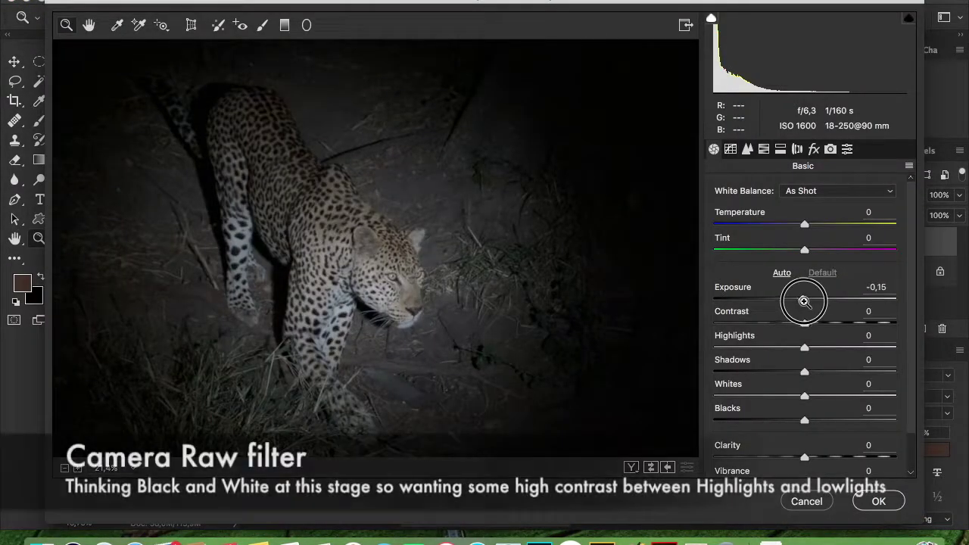
Step: In Camera Raw, raise Whites to +26, reset Highlights to 0, and apply the adjustments
drag(804, 352, 829, 354)
double_click(800, 303)
drag(816, 294, 819, 294)
scroll(804, 231, up, 2)
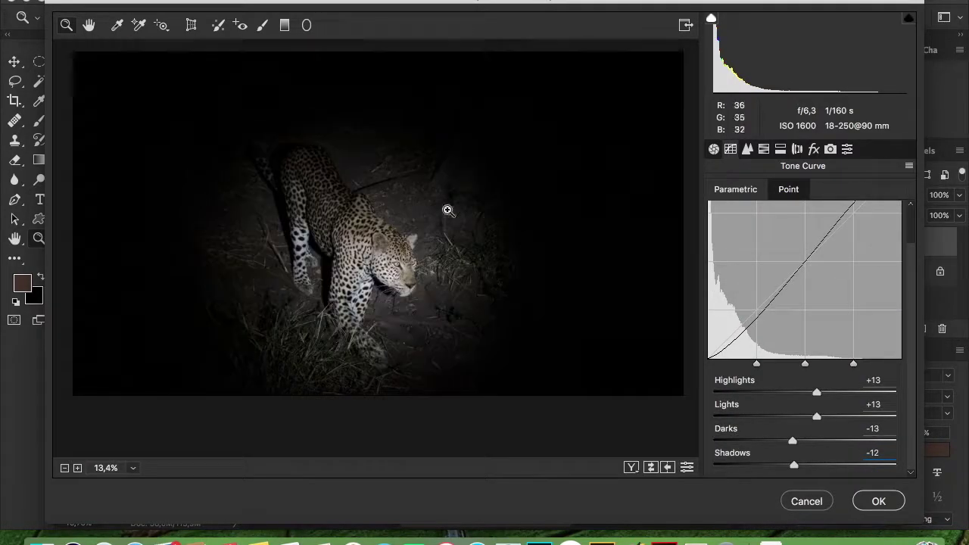
click(871, 501)
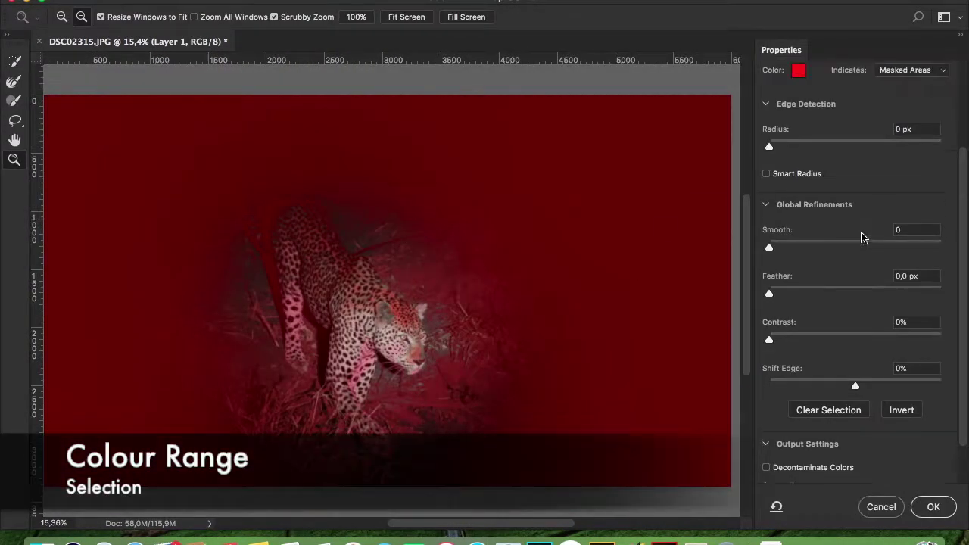
Step: Brush the leopard's back and front leg into the selection, then zoom in on its head
click(20, 83)
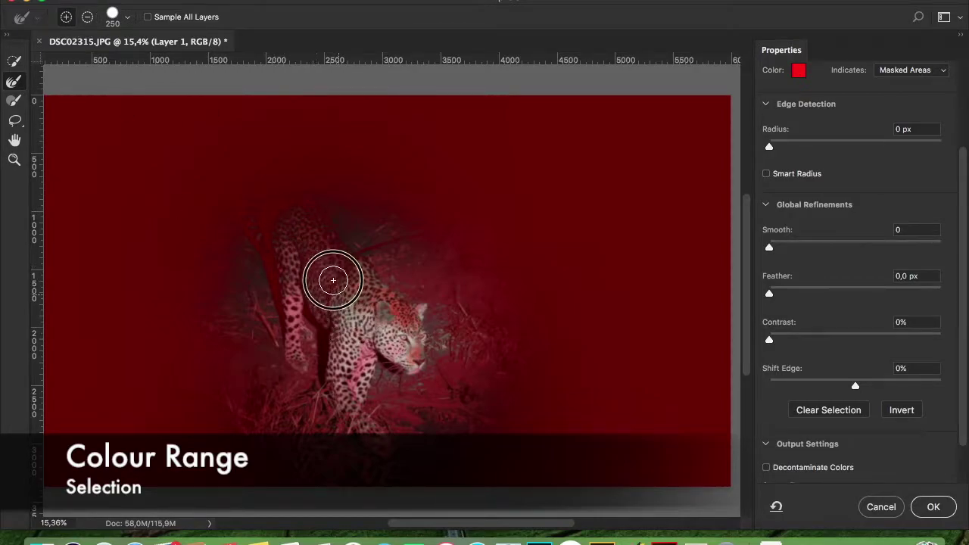
drag(311, 227, 346, 289)
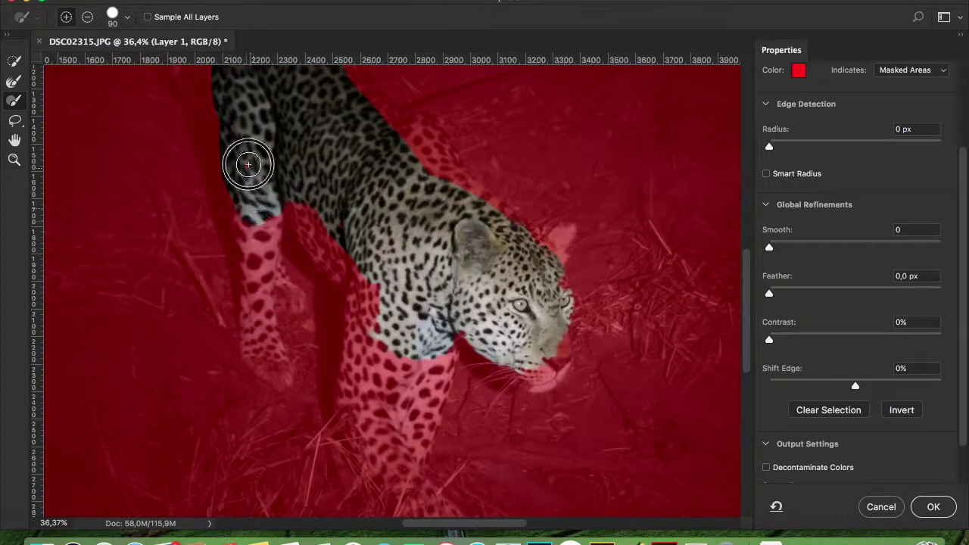
drag(249, 162, 265, 239)
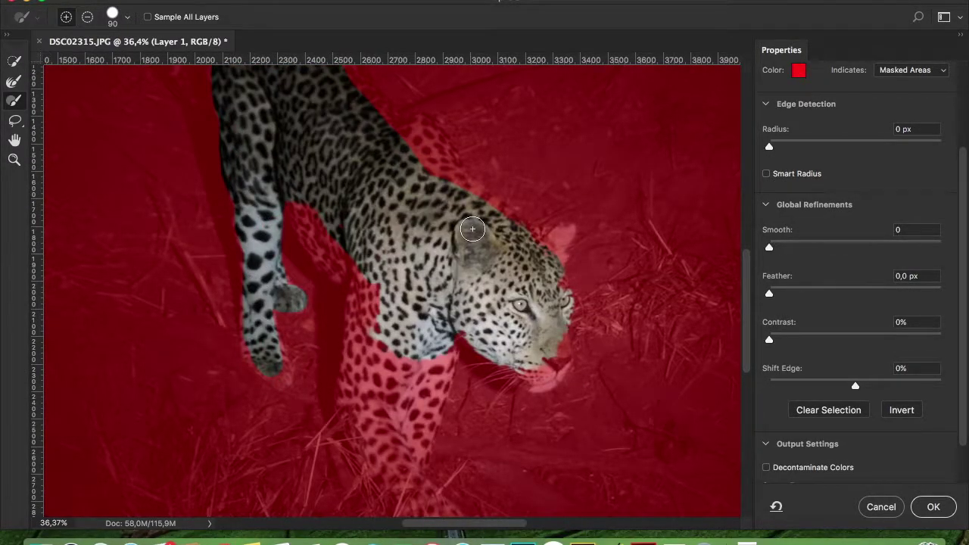
scroll(474, 224, up, 5)
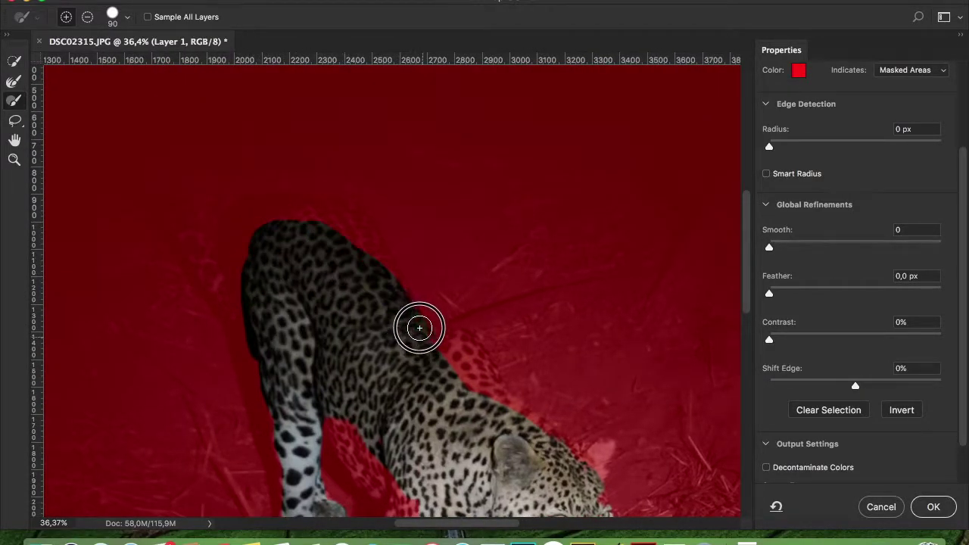
key(z)
drag(445, 249, 743, 121)
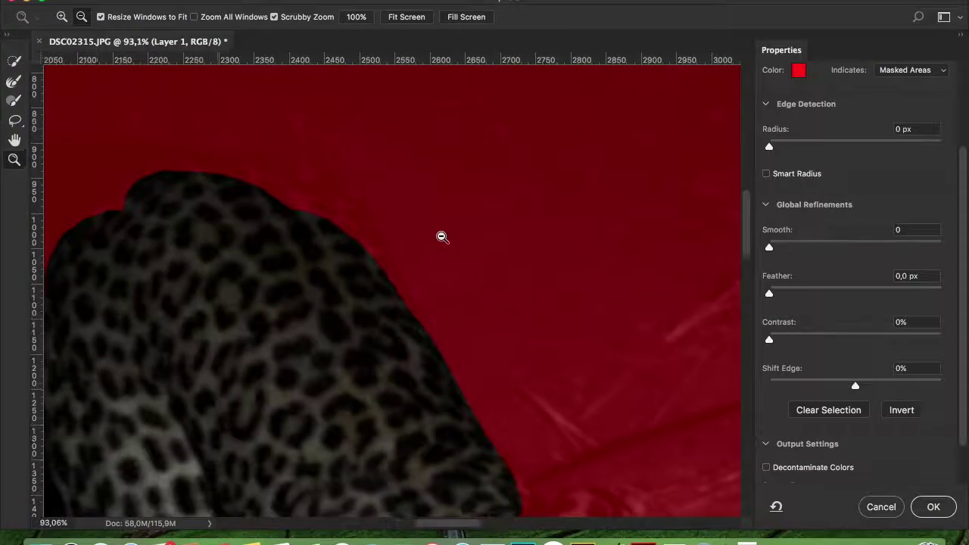
click(900, 70)
scroll(871, 149, up, 3)
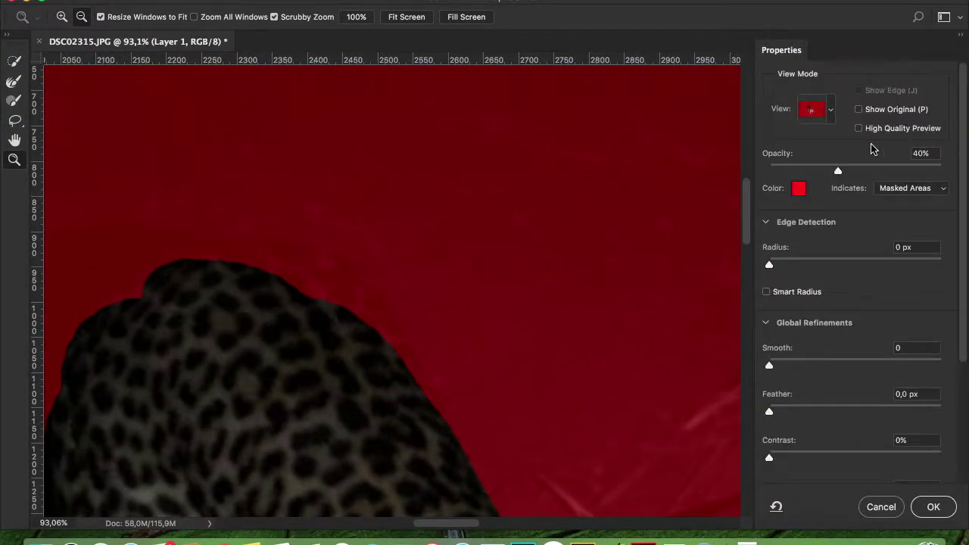
Step: Preview the selection On White and refine the fur edges with the Refine Edge Brush
click(831, 111)
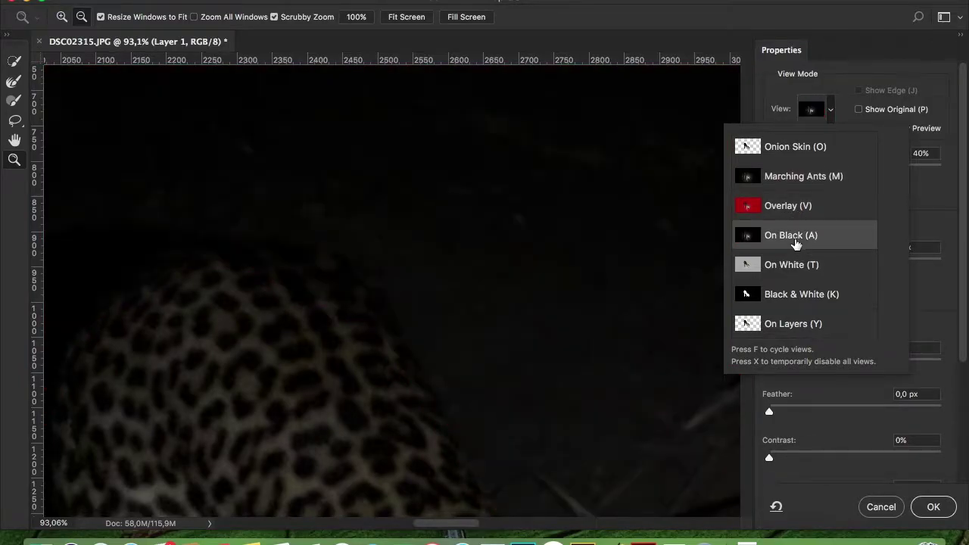
scroll(479, 368, left, 5)
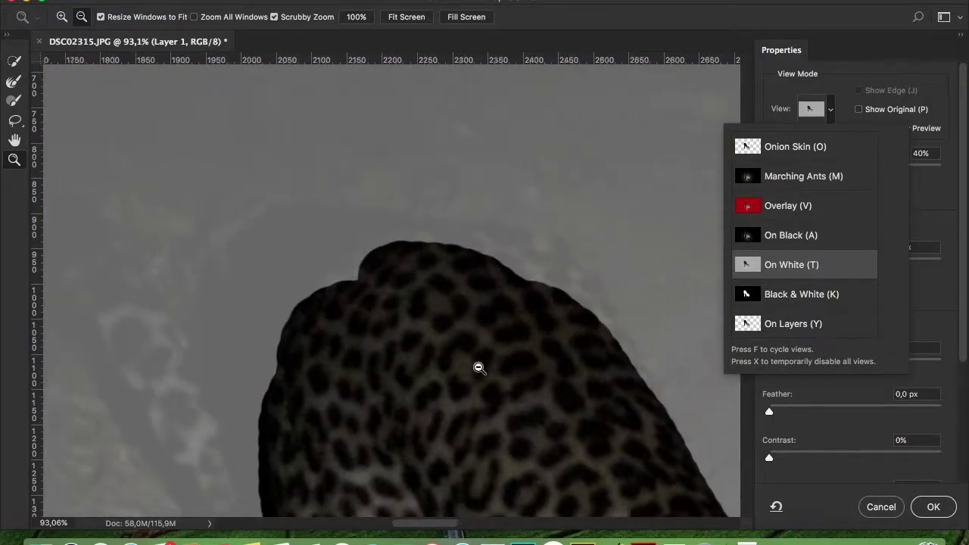
click(14, 83)
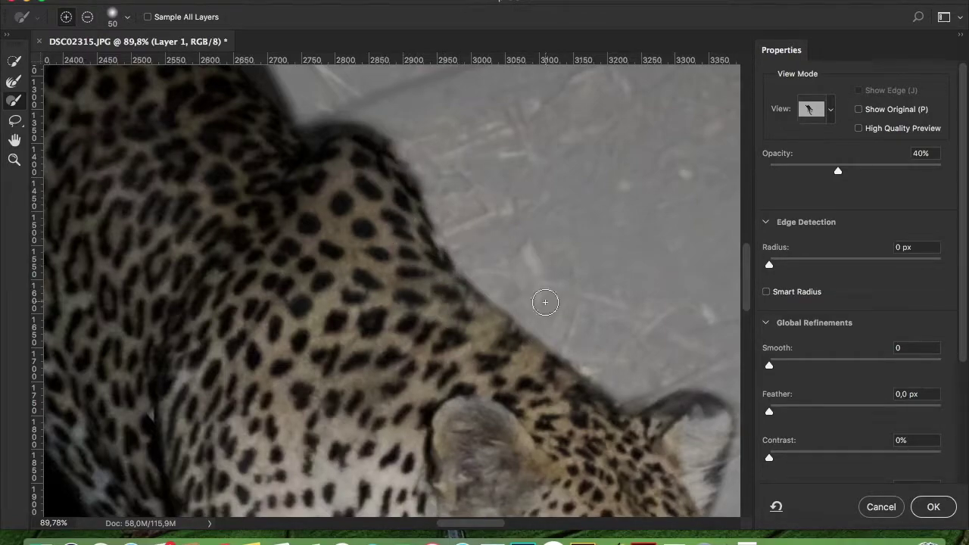
scroll(576, 307, down, 6)
scroll(889, 454, down, 5)
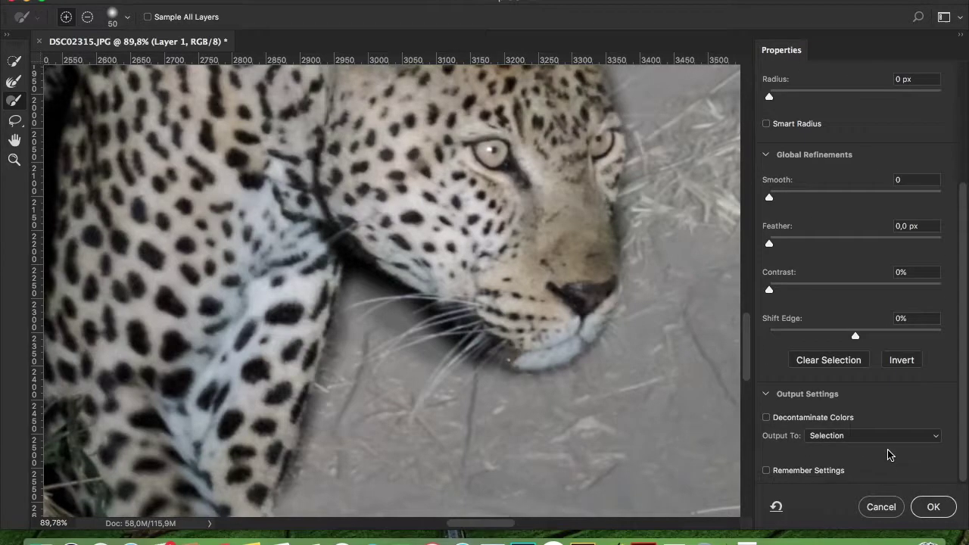
click(908, 433)
Step: Output the refined selection as a new layer with layer mask
click(865, 465)
click(933, 507)
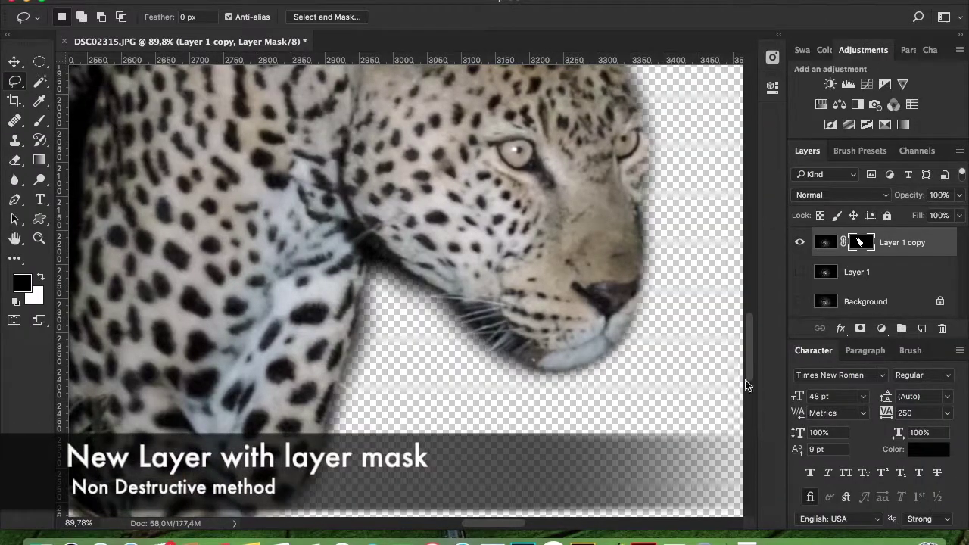
key(z)
drag(673, 348, 625, 353)
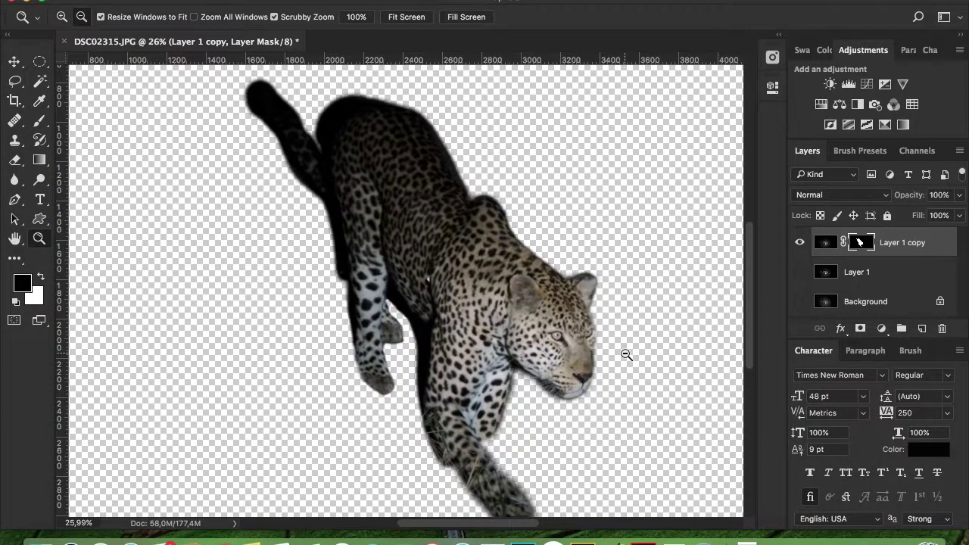
Step: Add a near-black Solid Color fill layer (050302) beneath the masked leopard layer
click(920, 330)
drag(865, 255, 872, 295)
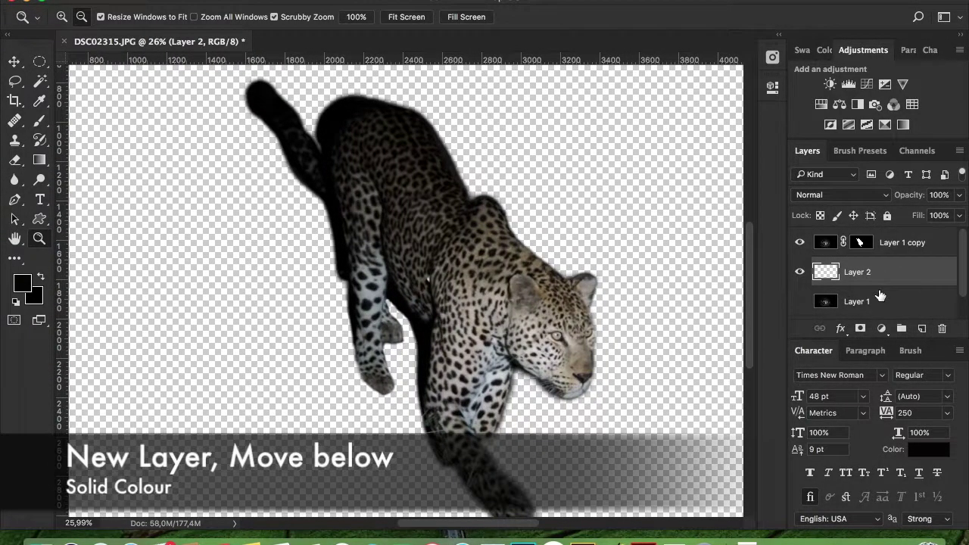
click(881, 328)
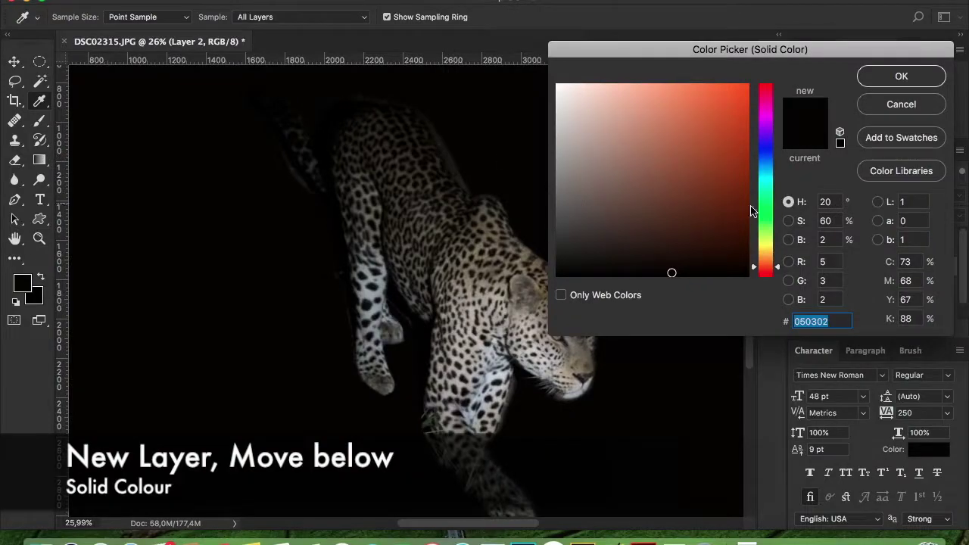
click(901, 75)
key(z)
mouse_move(633, 374)
mouse_down()
mouse_move(590, 342)
mouse_move(615, 341)
mouse_up()
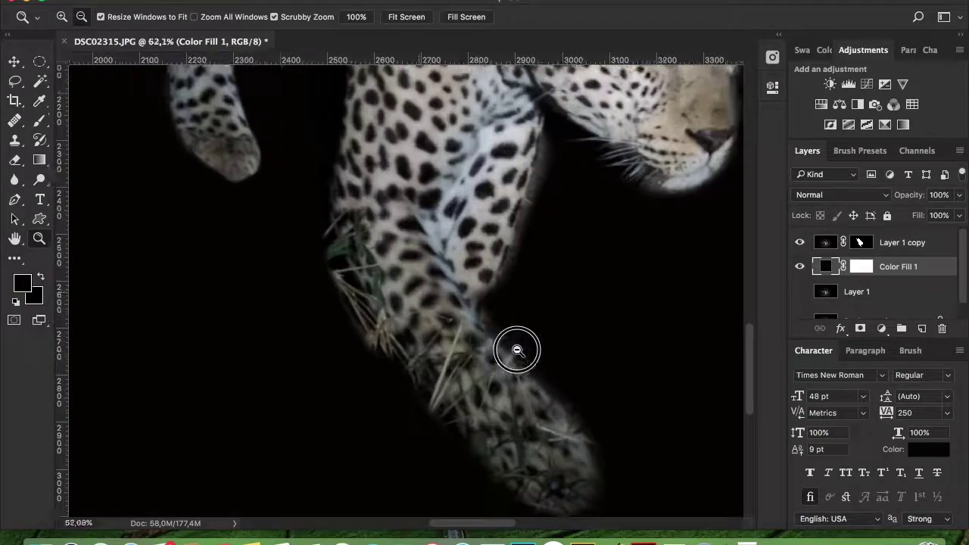
drag(615, 341, 489, 346)
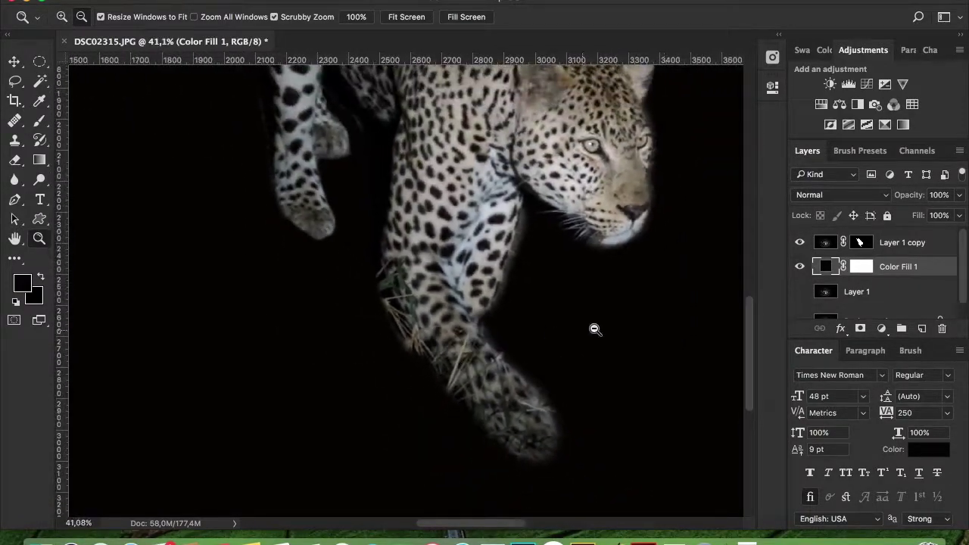
click(859, 242)
Step: Using a small soft brush, mask out stray background along the leopard's leg edge
scroll(337, 376, down, 3)
key(b)
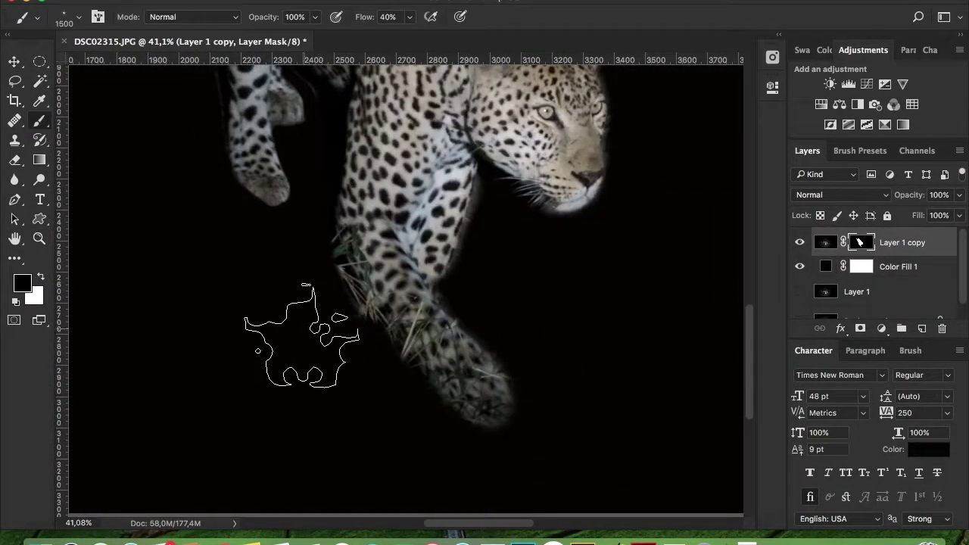
click(70, 20)
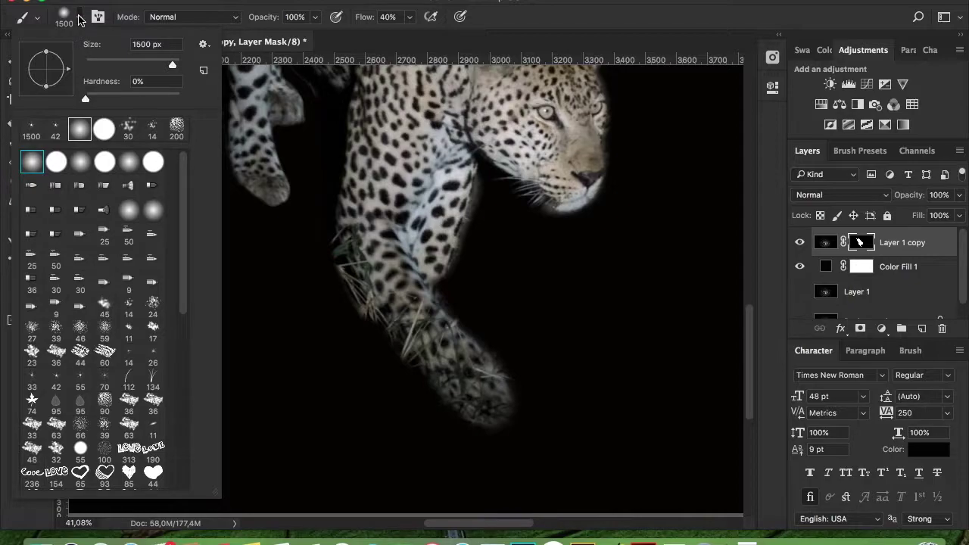
click(78, 20)
key(bracketleft)
key(bracketleft)
key(bracketleft)
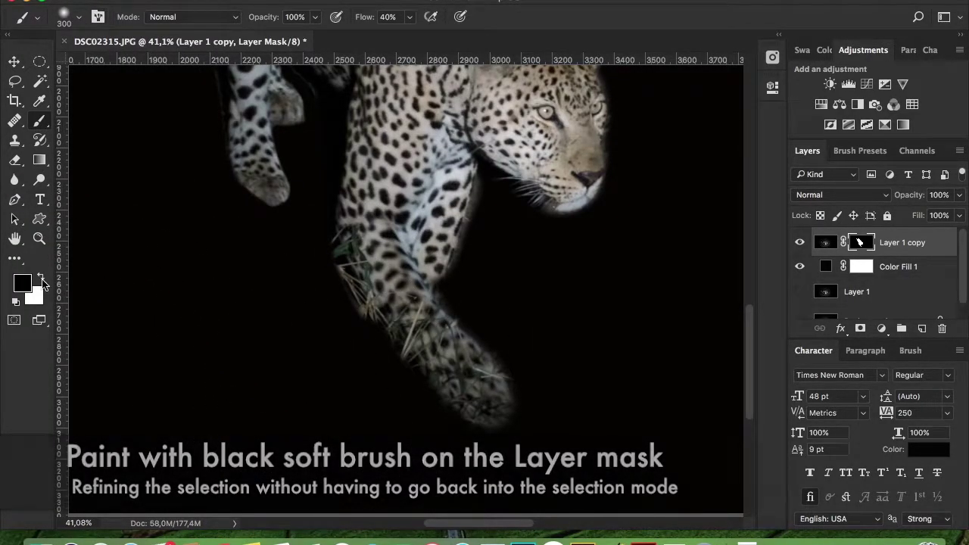
drag(314, 299, 370, 368)
mouse_move(303, 299)
mouse_down()
mouse_move(319, 277)
mouse_move(484, 439)
mouse_move(303, 242)
mouse_up()
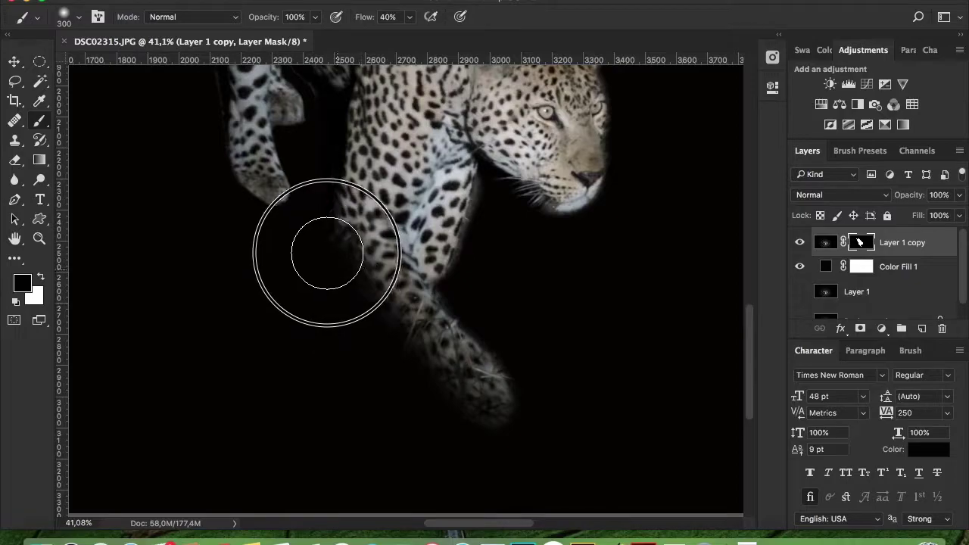
Step: Mask out the background below the neck down the leg, then view the whole leopard
scroll(495, 277, right, 2)
drag(442, 232, 416, 302)
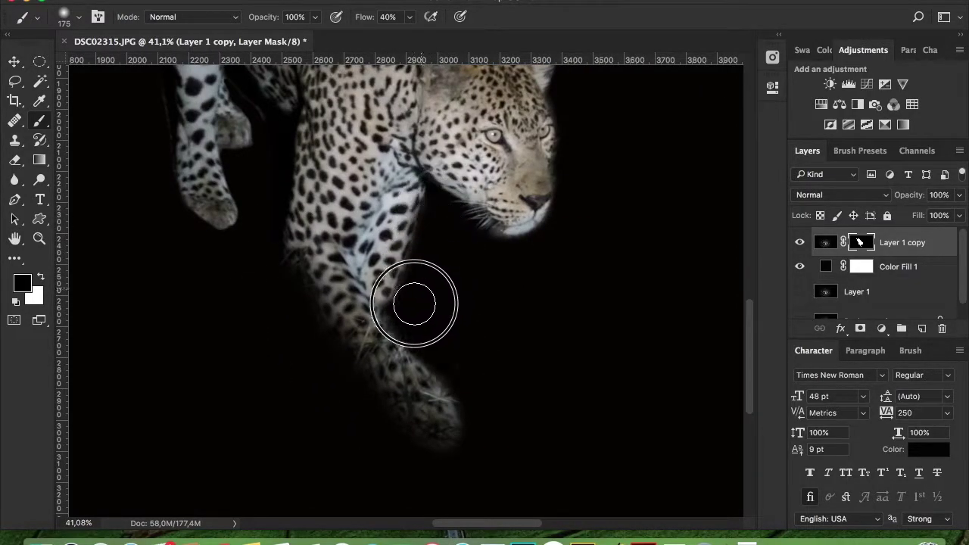
scroll(540, 238, up, 5)
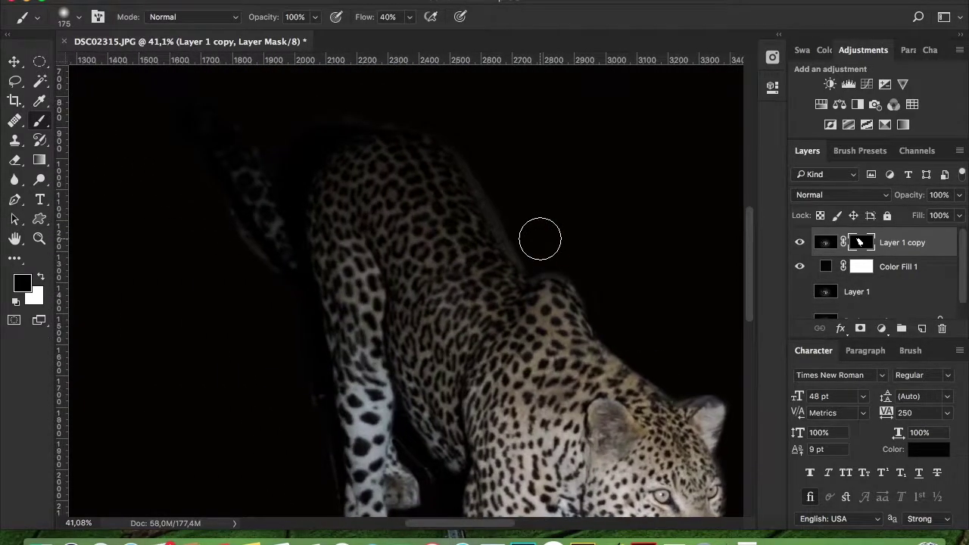
scroll(568, 246, down, 6)
scroll(590, 250, right, 3)
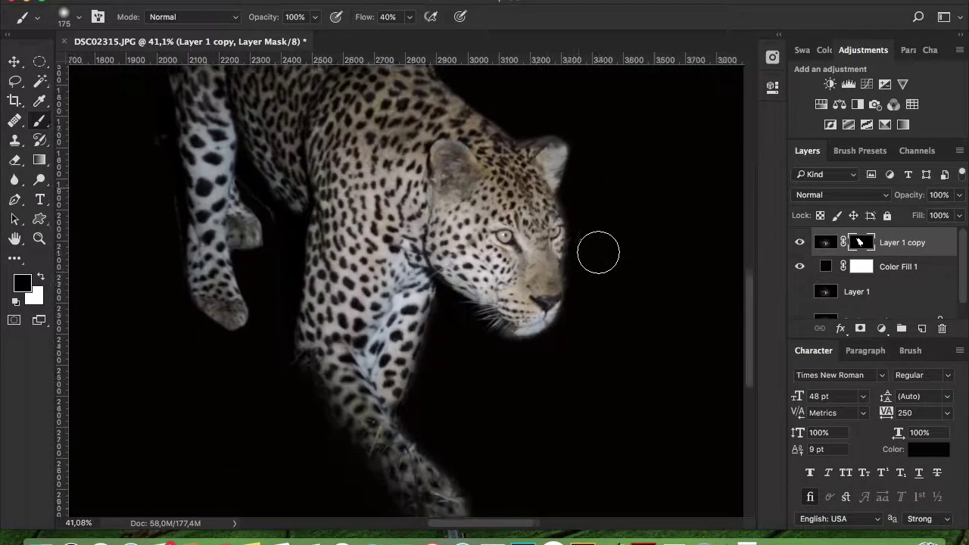
key(z)
drag(631, 281, 605, 279)
click(881, 328)
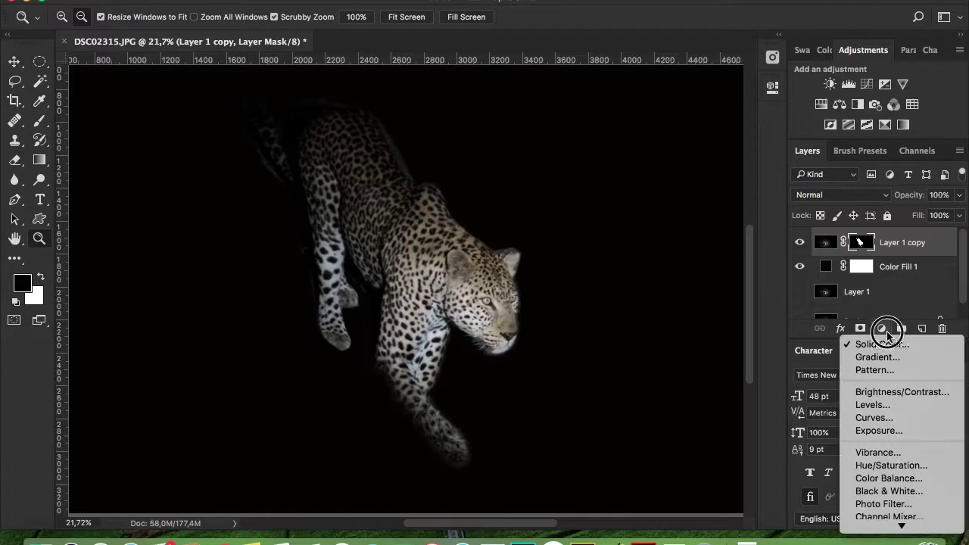
Step: Add a Black & White layer with Reds lowered, Yellows raised, Cyans and Blues pulled down
click(888, 449)
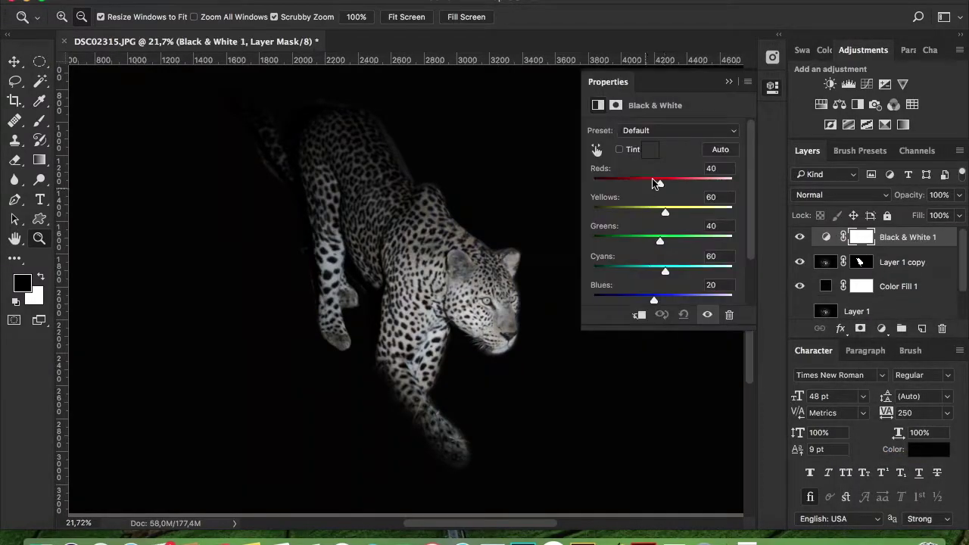
mouse_move(693, 185)
mouse_down()
mouse_move(569, 173)
mouse_move(651, 189)
mouse_up()
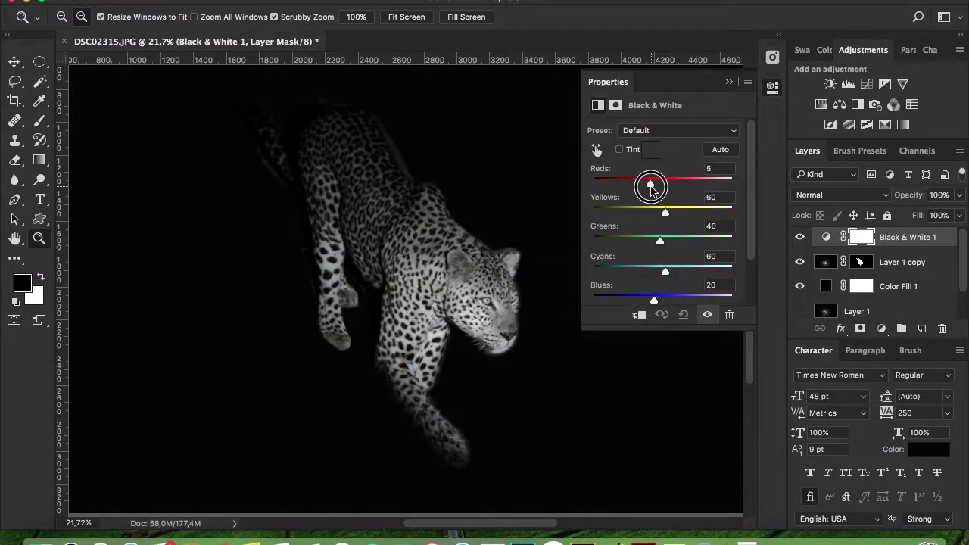
drag(692, 216, 717, 216)
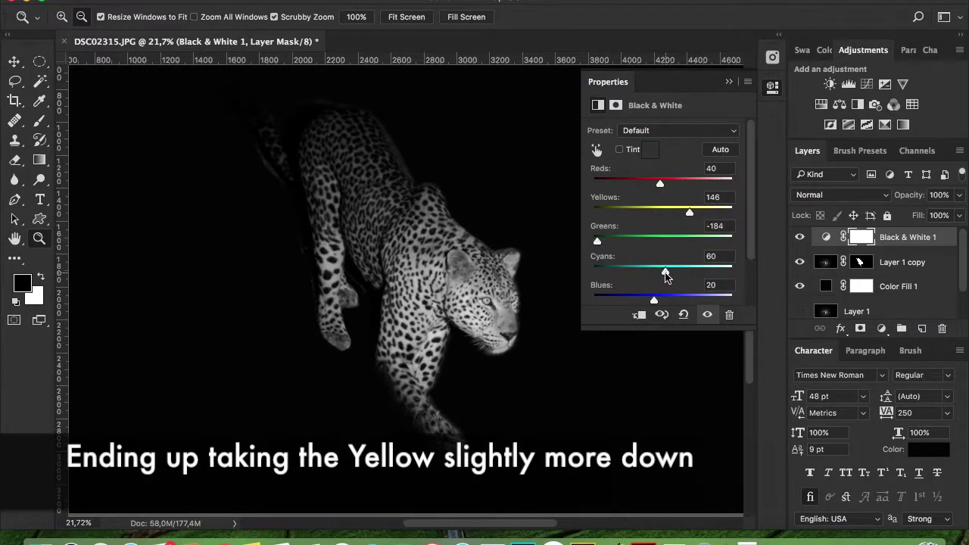
mouse_move(592, 301)
mouse_down()
mouse_move(714, 301)
mouse_move(600, 297)
mouse_up()
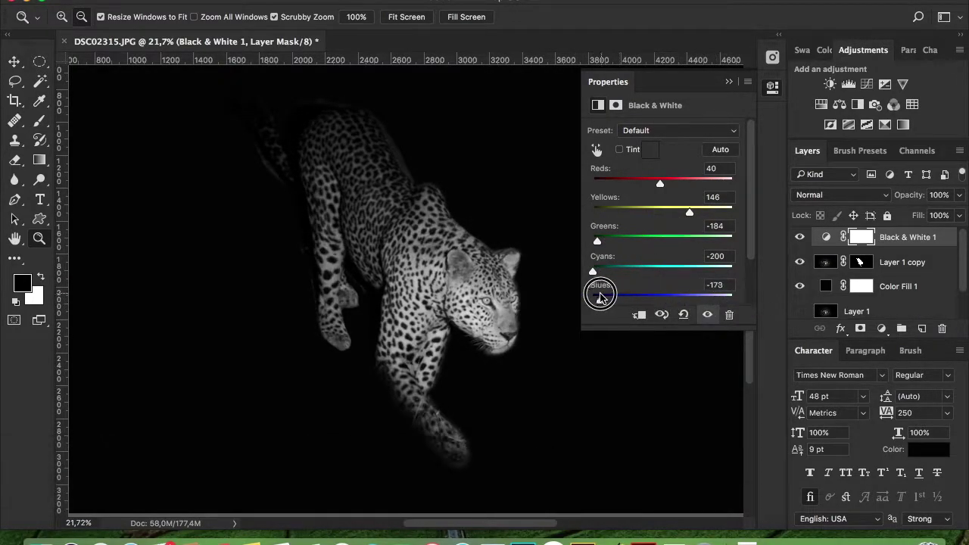
click(728, 83)
Step: Add a Curves adjustment layer and pull the shadows down
click(882, 328)
click(899, 416)
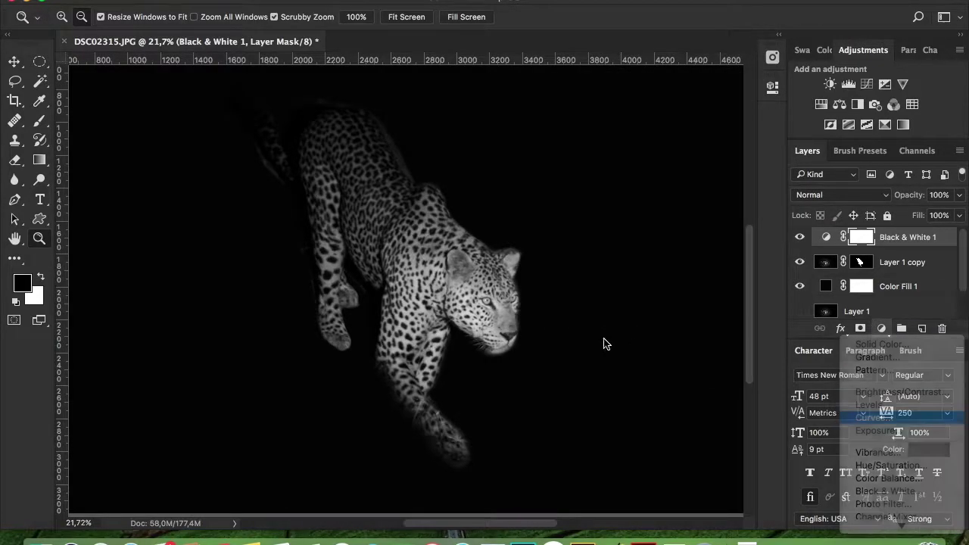
drag(656, 241, 657, 253)
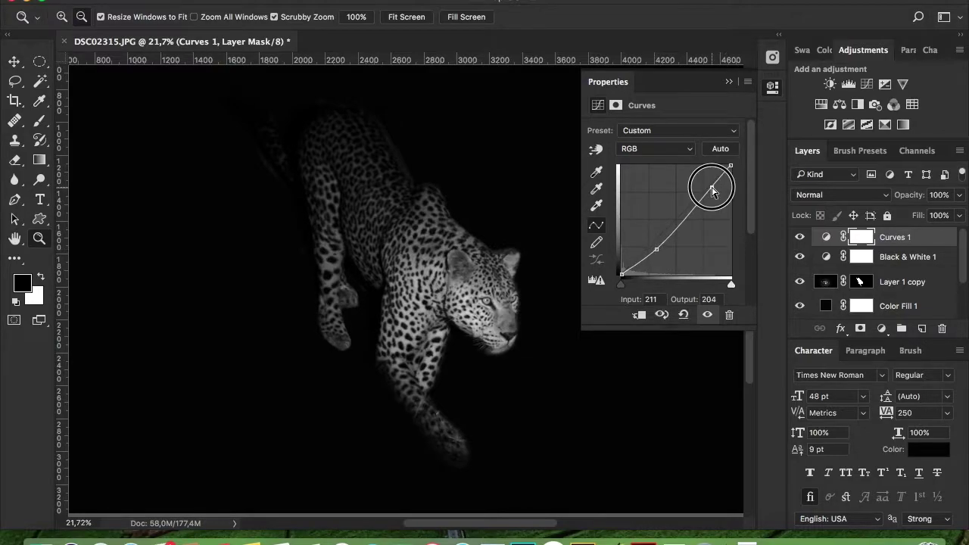
Step: Lift the Curves highlights, then add a Brightness/Contrast layer with Brightness -35 and Contrast 14
drag(712, 191, 707, 189)
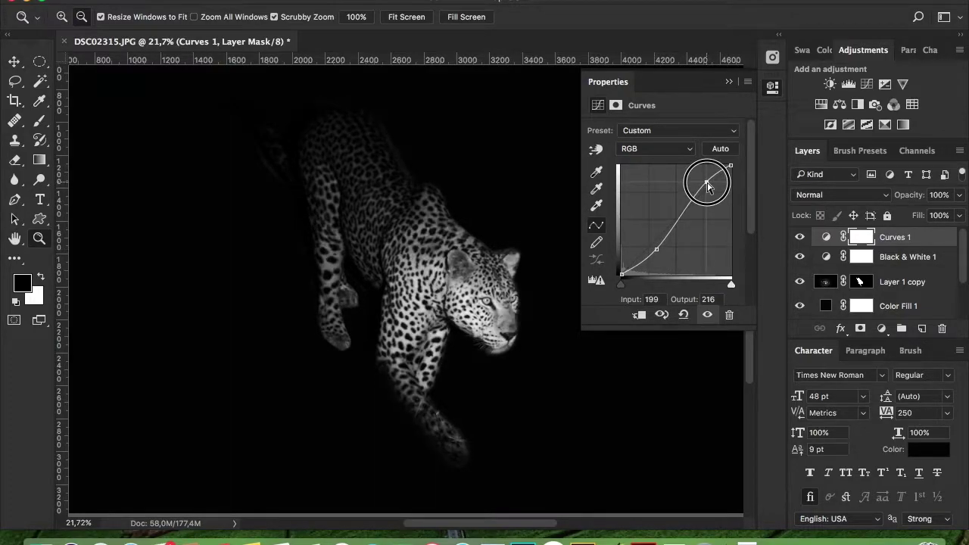
click(728, 82)
click(881, 329)
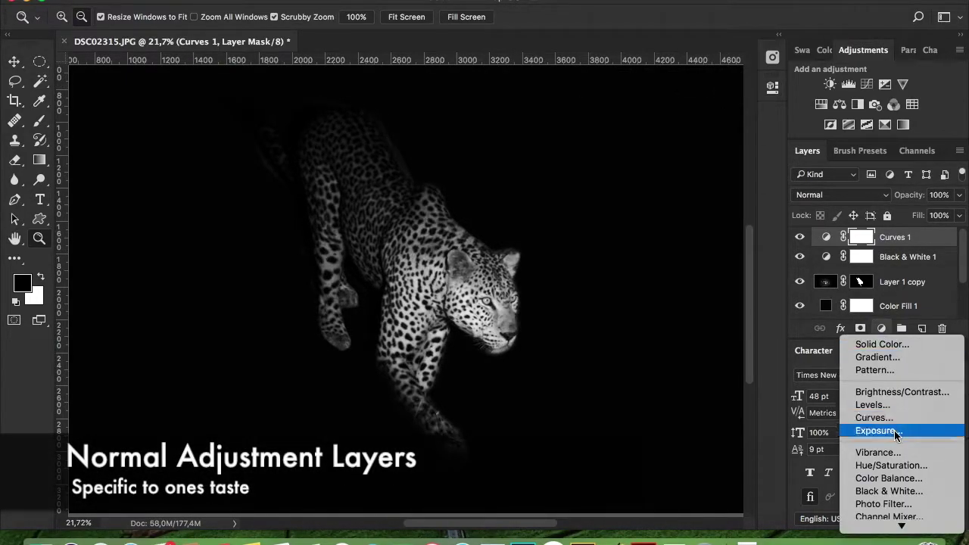
click(901, 391)
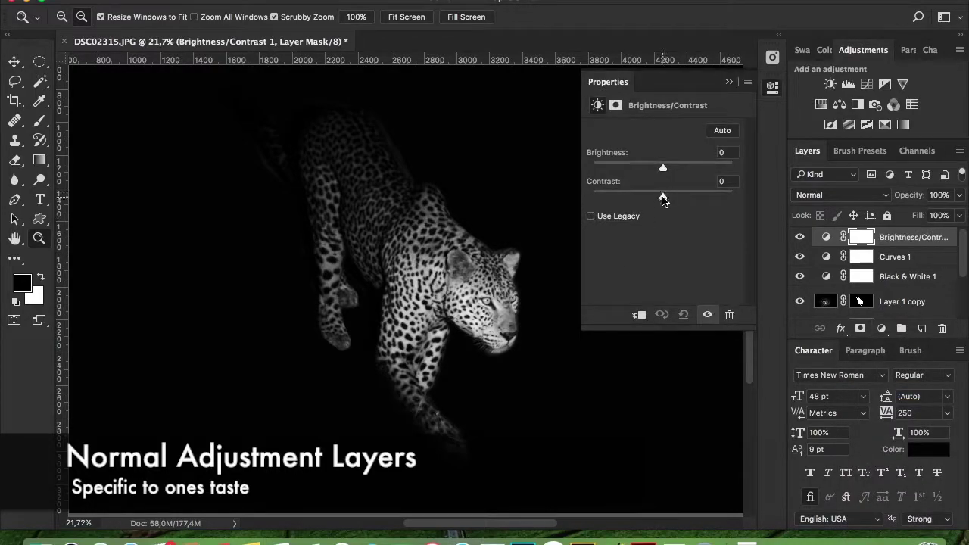
drag(663, 196, 671, 197)
drag(477, 312, 583, 243)
mouse_move(672, 200)
mouse_down()
mouse_move(748, 195)
mouse_move(662, 198)
mouse_move(642, 165)
mouse_move(681, 166)
mouse_move(672, 167)
mouse_up()
Step: Add a Levels adjustment layer with the midtone set to 0.86, then view the whole canvas
click(729, 81)
click(882, 329)
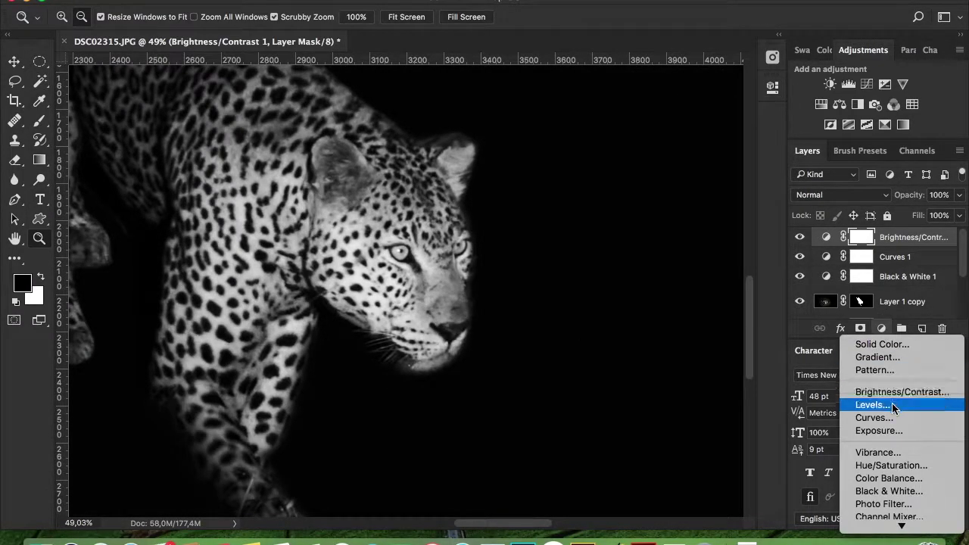
click(814, 402)
drag(674, 239, 687, 239)
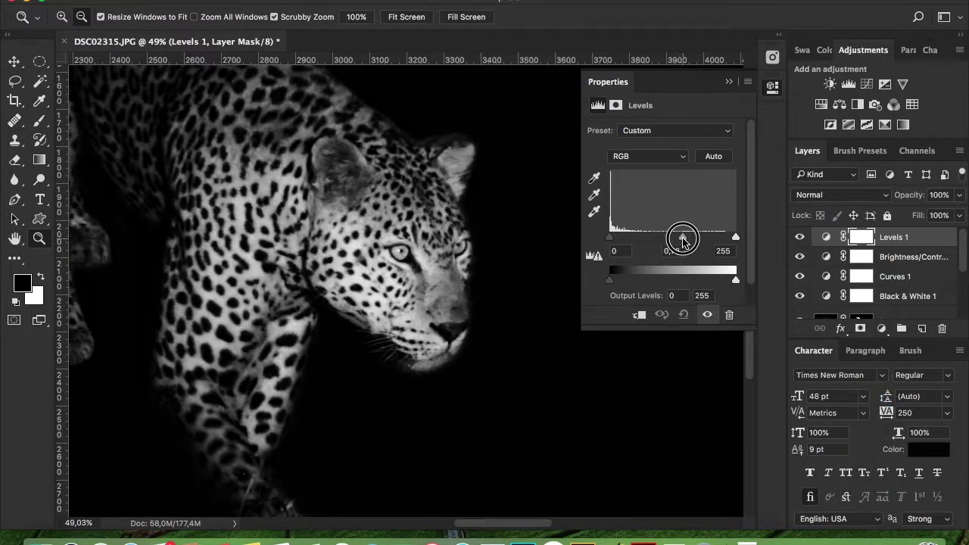
drag(499, 239, 431, 240)
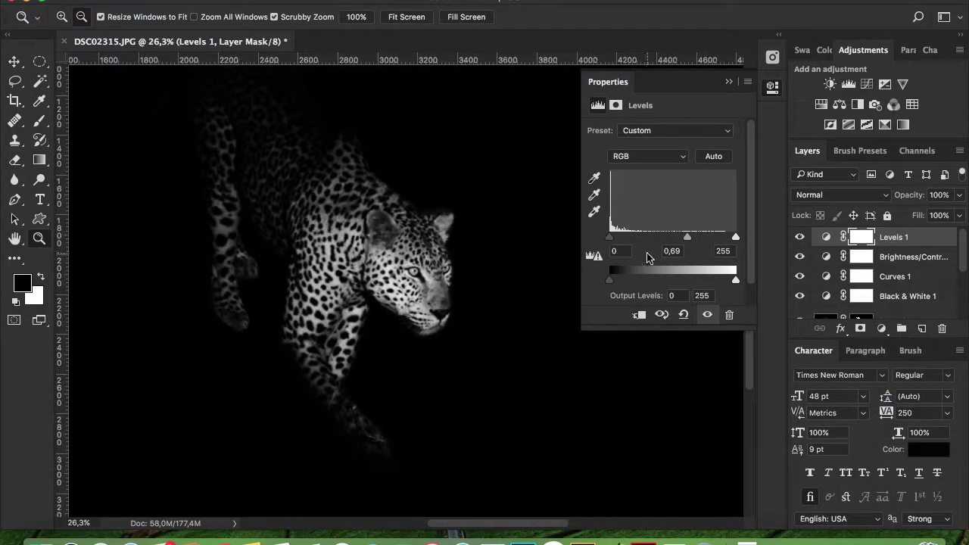
mouse_move(687, 239)
mouse_down()
mouse_move(651, 239)
mouse_move(679, 240)
mouse_up()
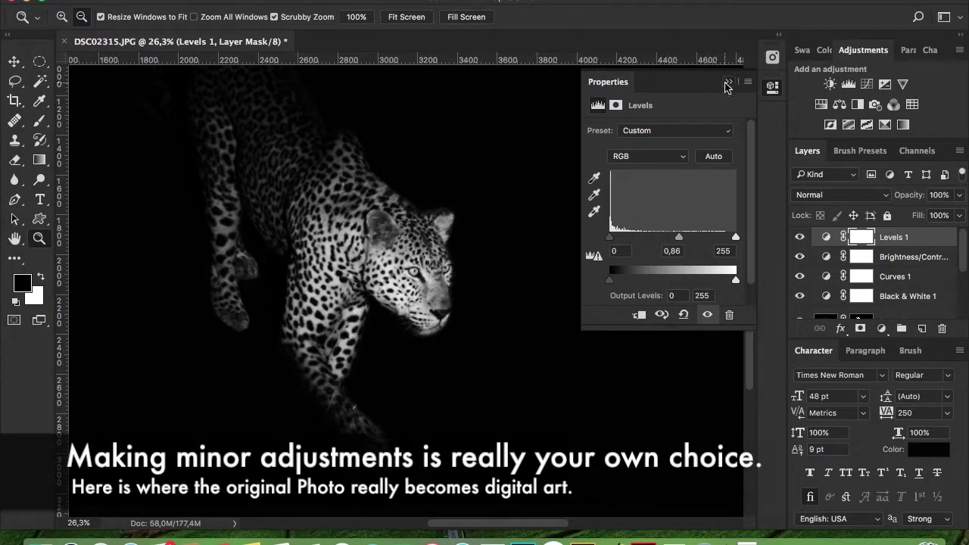
click(725, 87)
mouse_move(632, 331)
mouse_down()
mouse_move(613, 331)
mouse_move(625, 316)
mouse_up()
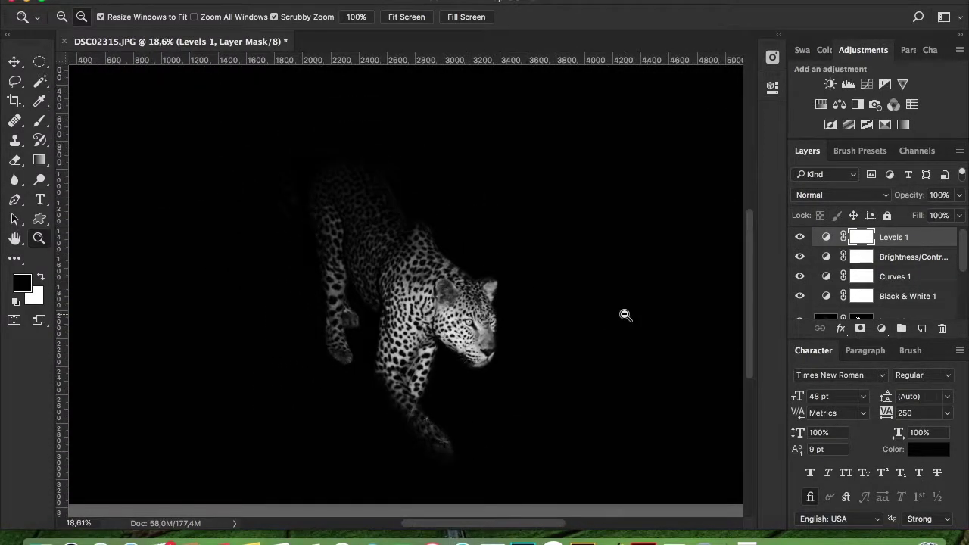
key(Tab)
key(Tab)
drag(719, 302, 573, 304)
click(881, 327)
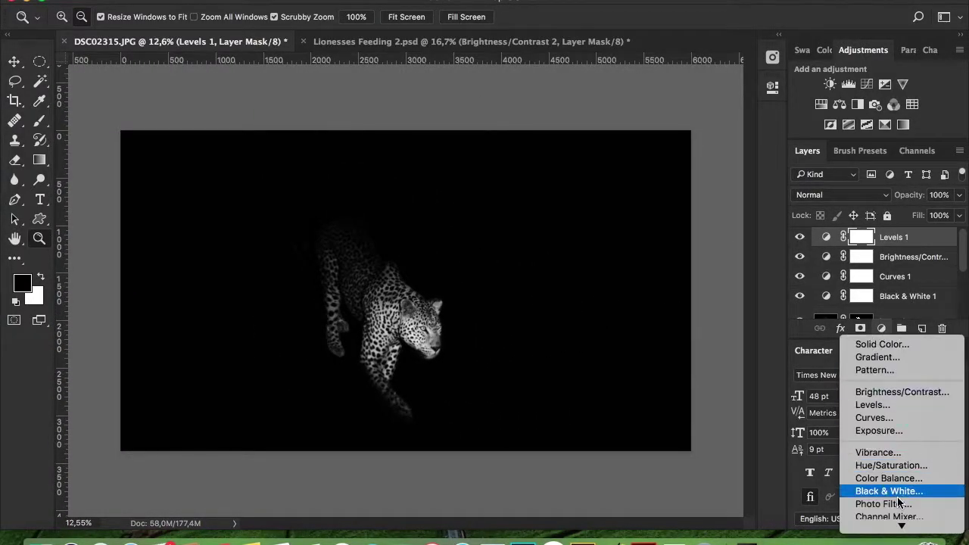
Step: Add a Photo Filter adjustment layer, then delete it
click(870, 506)
click(671, 128)
click(729, 81)
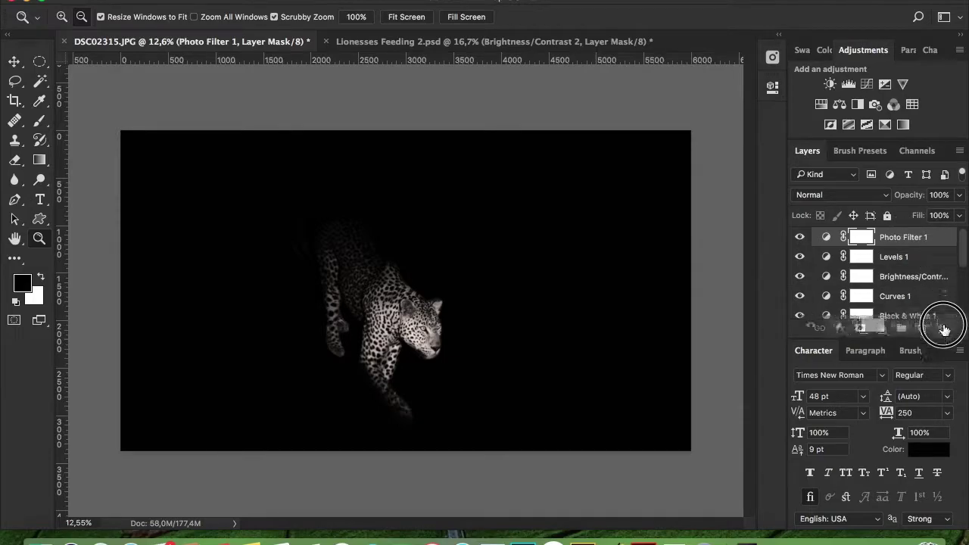
drag(904, 237, 941, 327)
click(881, 328)
Step: Add a Color Lookup adjustment layer using the CandleLight look
click(888, 490)
click(685, 131)
click(739, 213)
click(729, 81)
drag(394, 338, 727, 280)
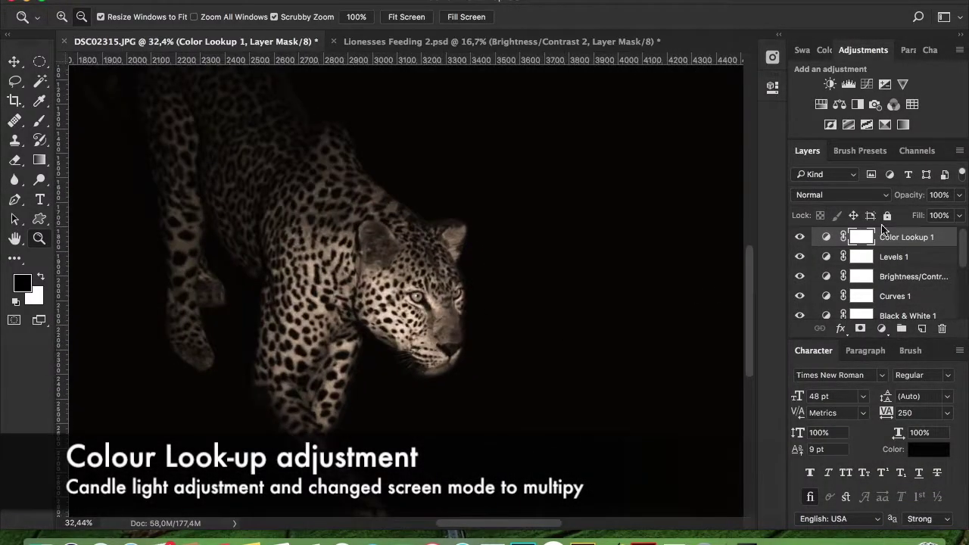
Step: Set the Color Lookup layer to Multiply blend mode at 34% opacity
drag(961, 199, 936, 215)
click(840, 195)
click(806, 300)
click(855, 194)
click(833, 184)
drag(959, 194, 925, 216)
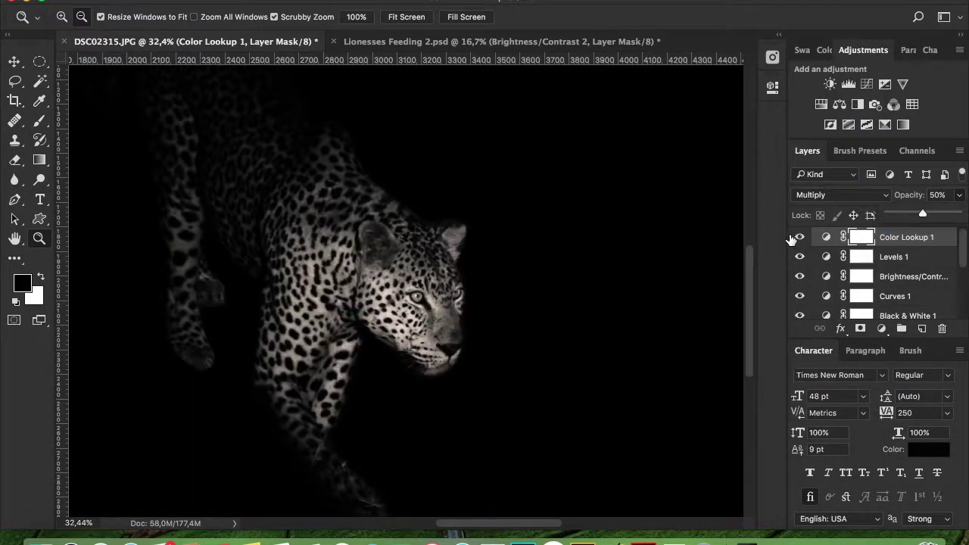
drag(913, 215, 907, 216)
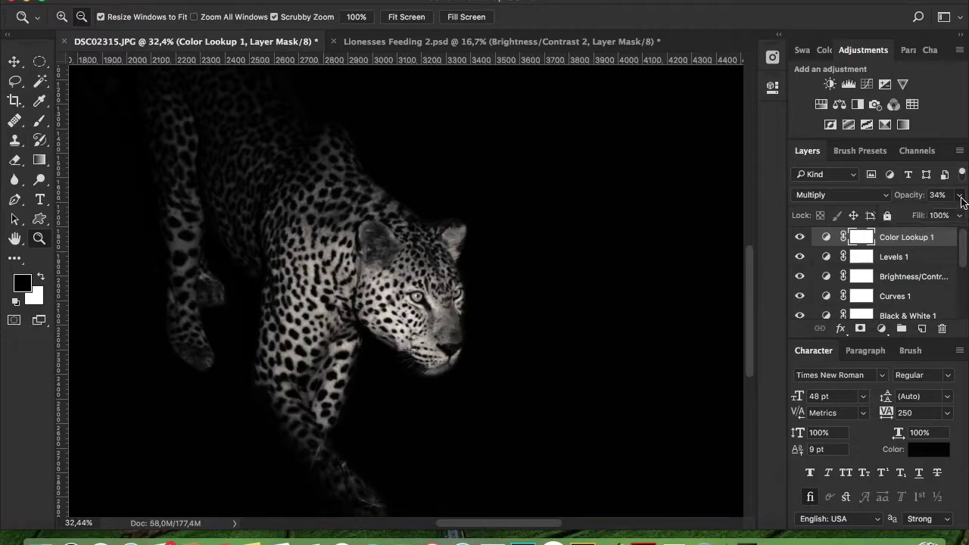
drag(487, 266, 584, 361)
Step: Add a Brightness/Contrast layer and lower Brightness to darken the whole image
key(b)
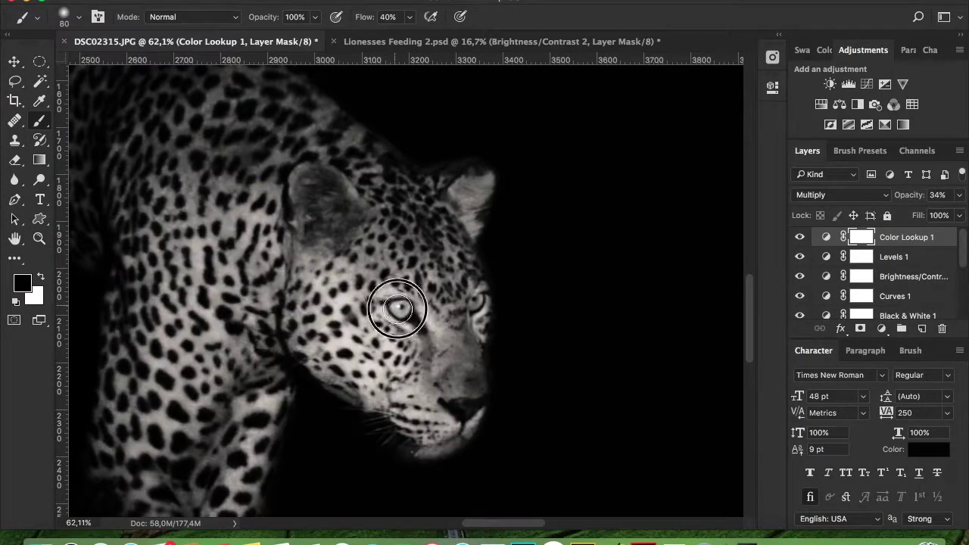
key(z)
alt+click(610, 318)
alt+click(636, 328)
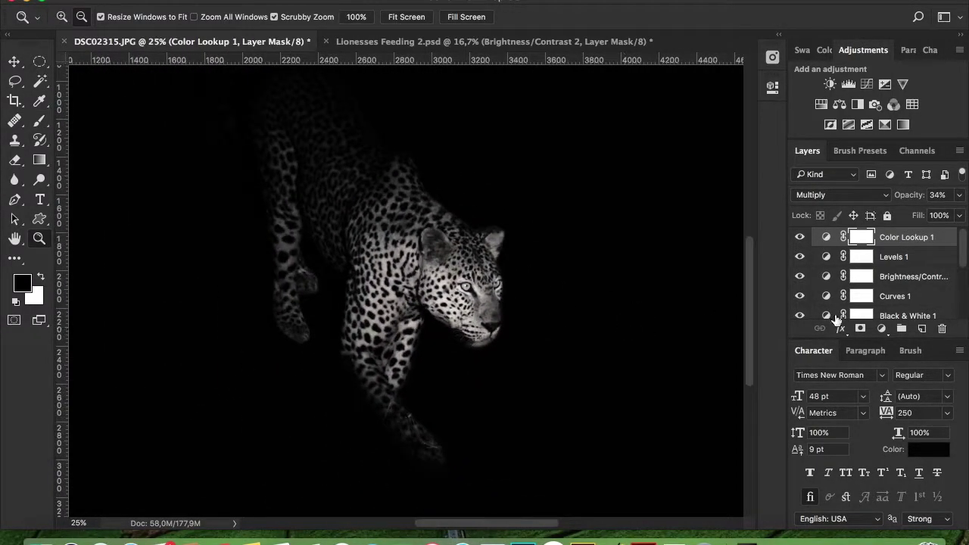
click(881, 329)
click(901, 391)
drag(662, 162, 635, 168)
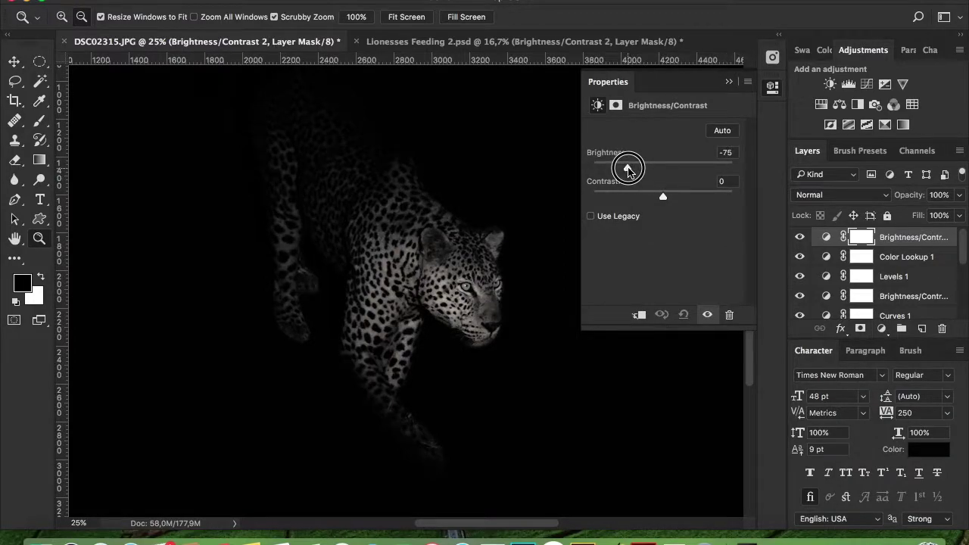
Step: Paint the head and eye back on its mask, set opacity 86% and Brightness -48
key(b)
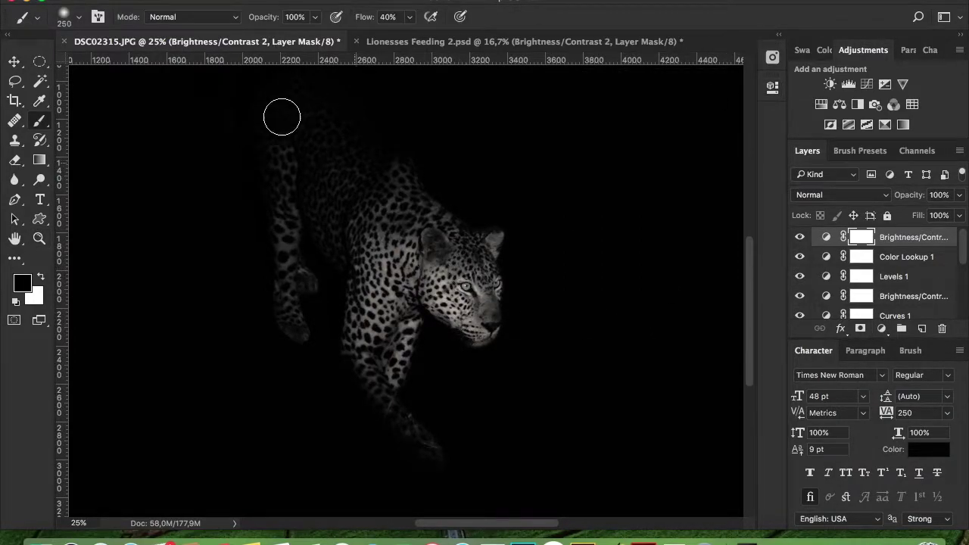
mouse_move(451, 269)
mouse_down()
mouse_move(465, 270)
mouse_move(461, 281)
mouse_move(401, 216)
mouse_up()
drag(959, 194, 952, 214)
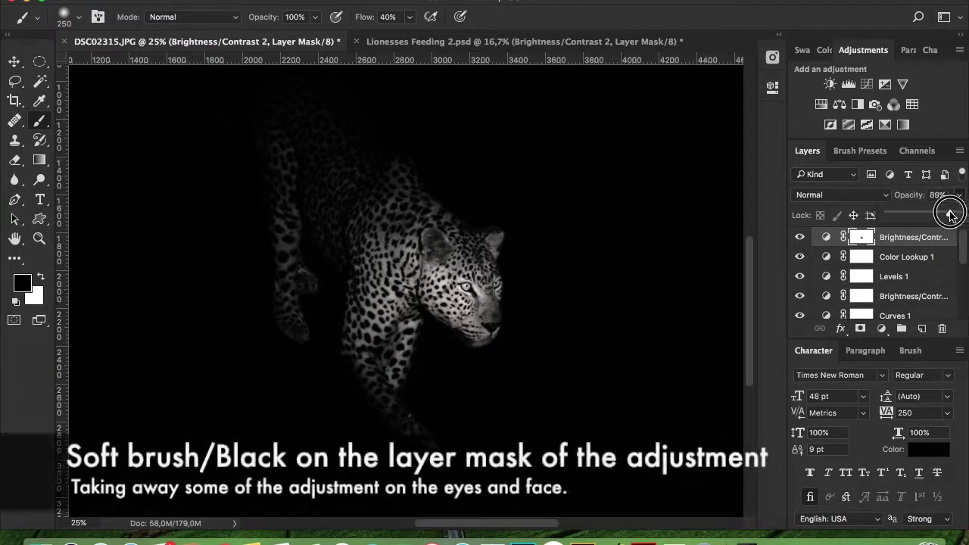
click(773, 86)
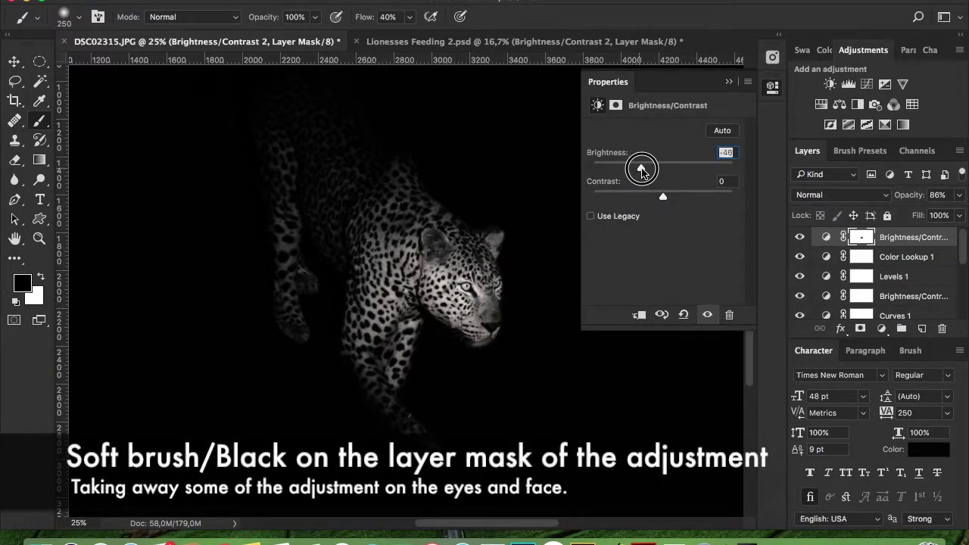
drag(641, 162, 586, 158)
click(772, 86)
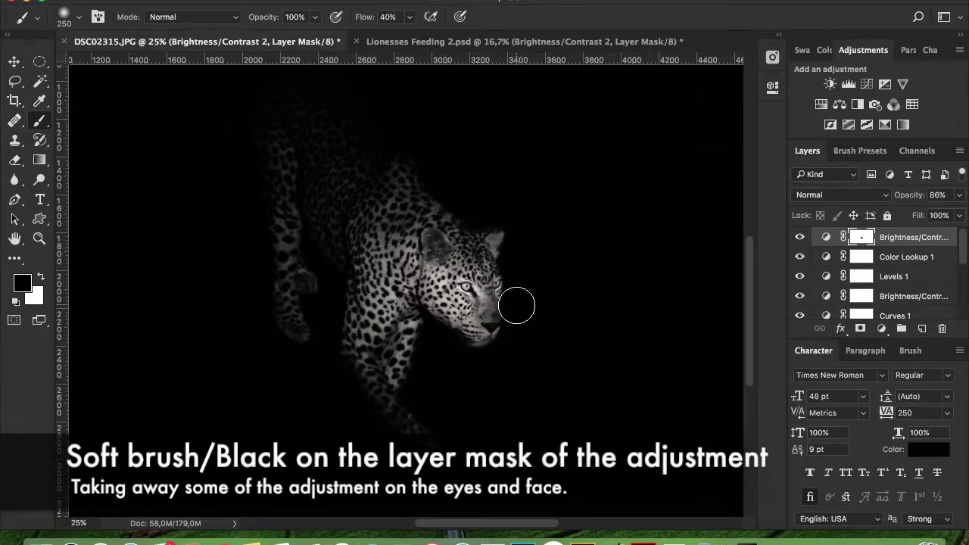
Step: Zoom in on the leopard's eye and refine the mask around the eyes and face
key(x)
key([)
key([)
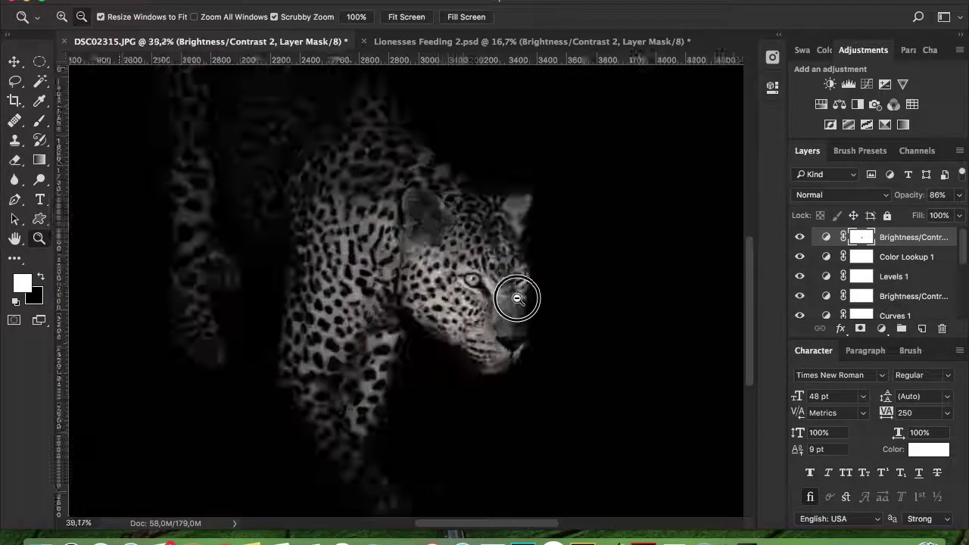
drag(514, 296, 507, 260)
key(x)
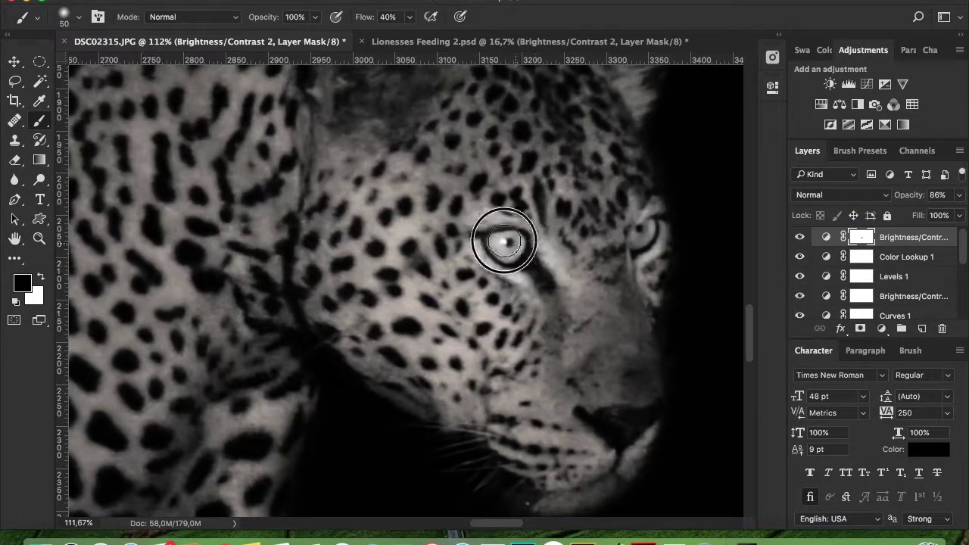
scroll(502, 243, right, 5)
scroll(141, 277, up, 3)
scroll(488, 356, down, 5)
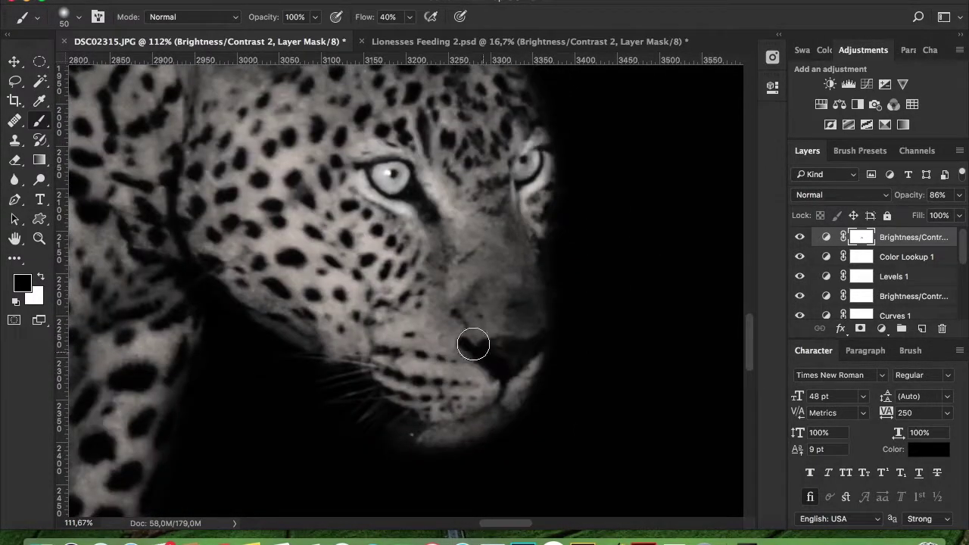
scroll(333, 269, up, 2)
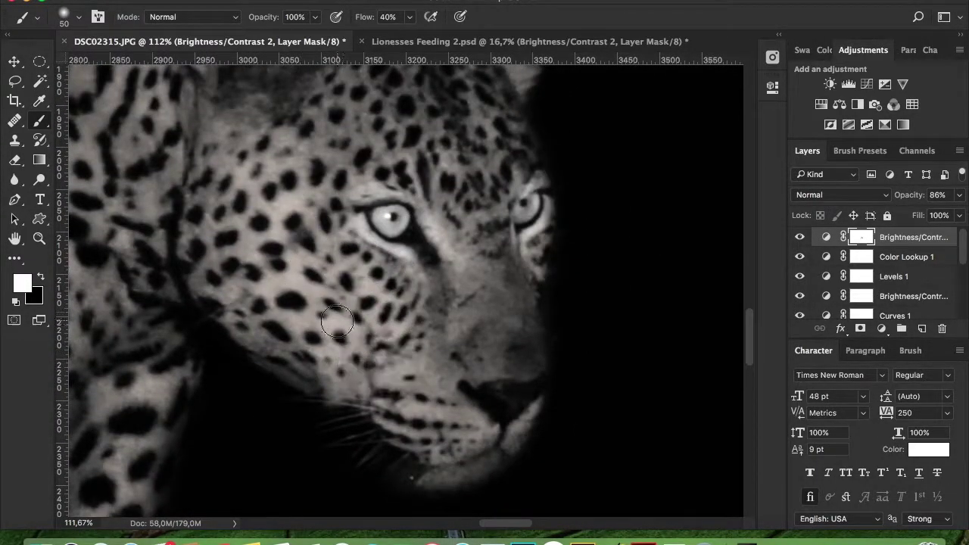
scroll(267, 267, up, 5)
key(bracketright)
key(bracketright)
key(bracketright)
scroll(242, 345, down, 3)
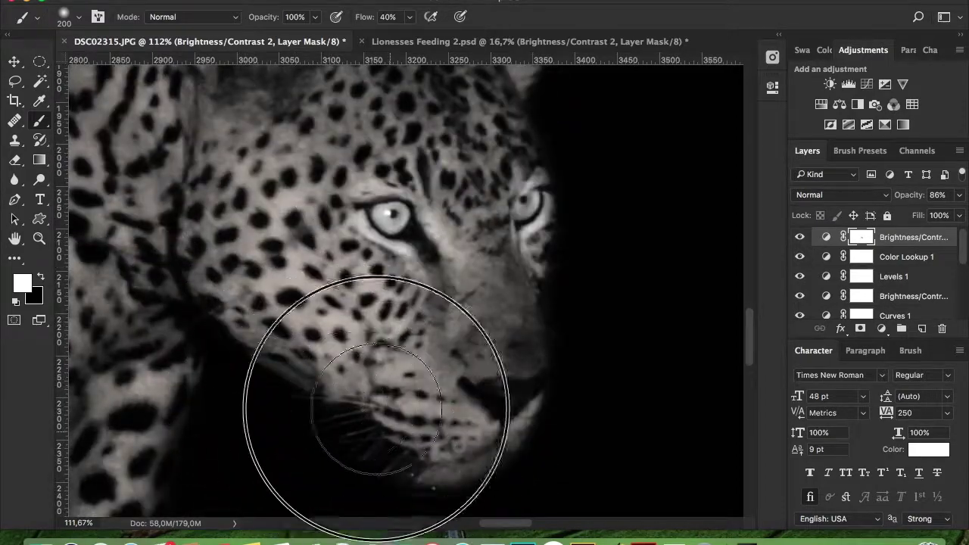
key(z)
alt+click(528, 406)
alt+click(569, 376)
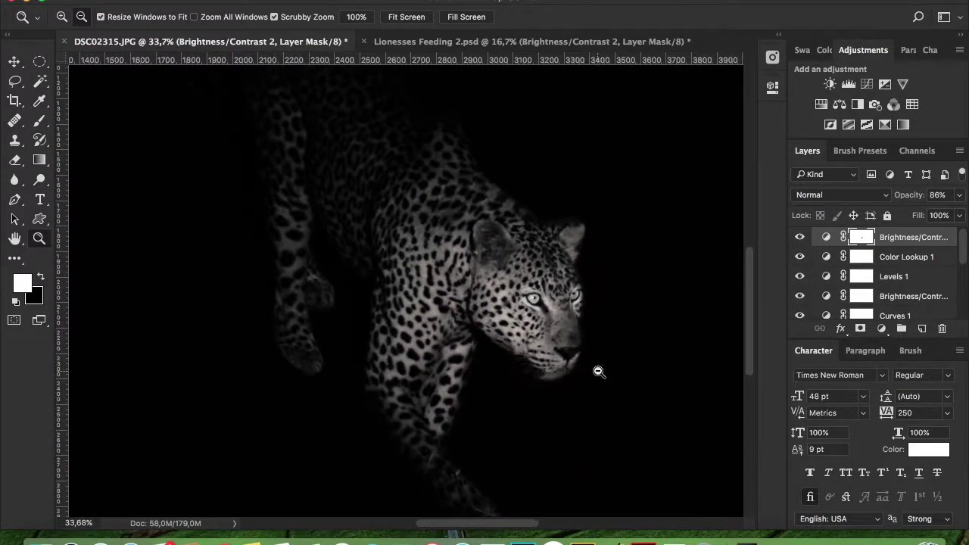
Step: Zoom out to the whole leopard and compare with the brightness and Color Lookup layers toggled off and on
drag(598, 372, 621, 339)
drag(391, 277, 332, 305)
alt+click(332, 305)
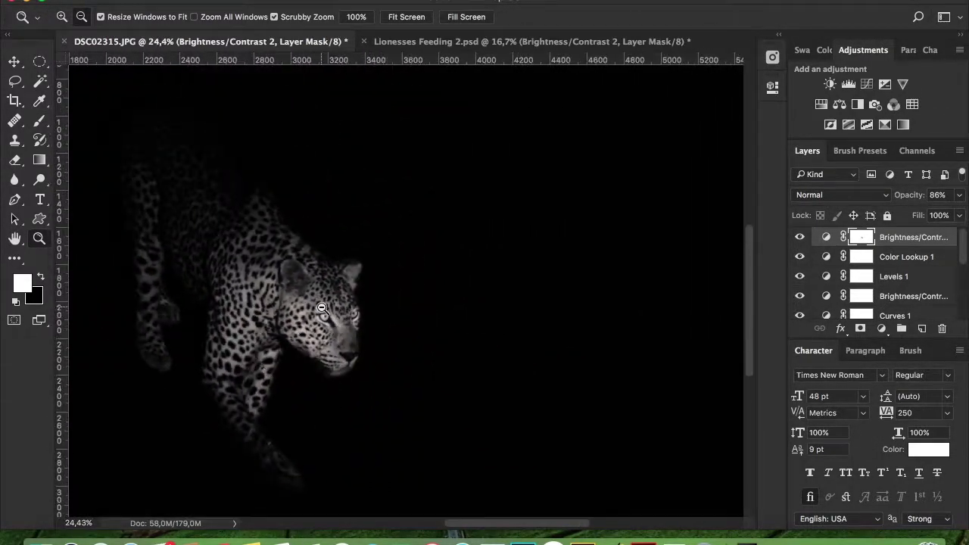
key(Tab)
alt+click(517, 374)
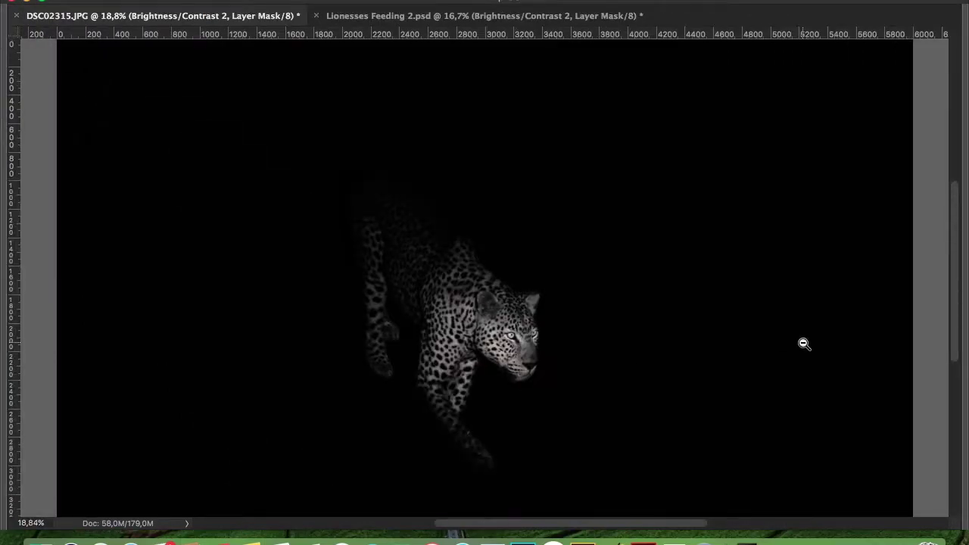
key(Tab)
click(799, 237)
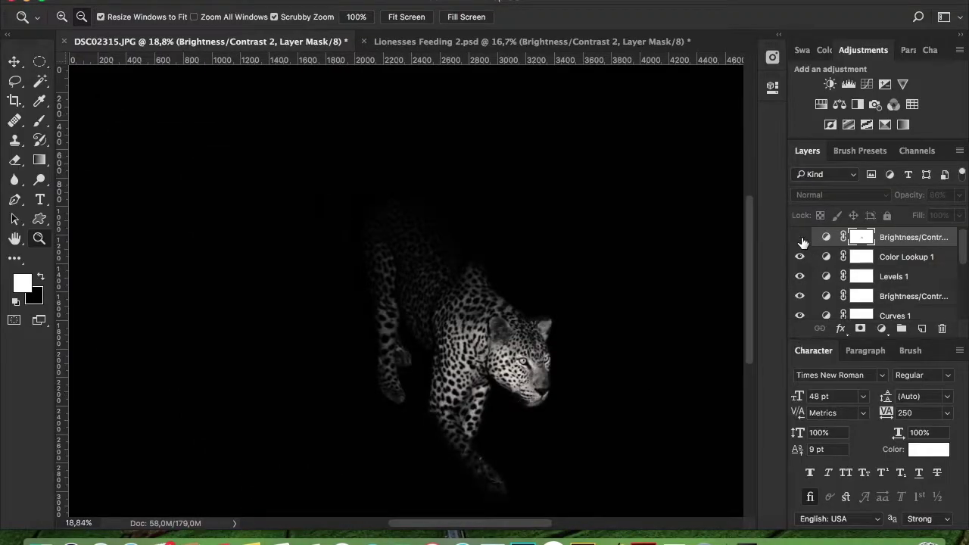
click(799, 236)
click(800, 258)
click(800, 275)
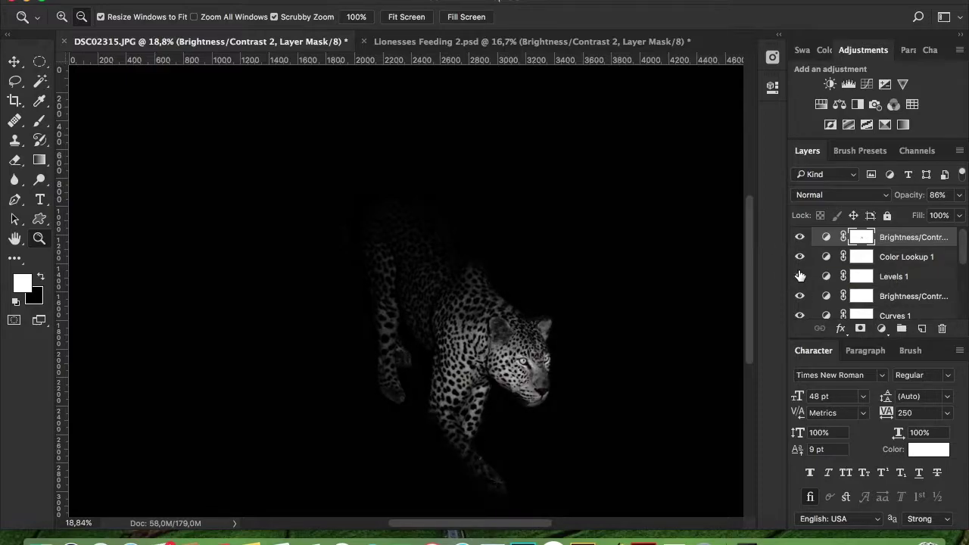
Step: Set a crop frame extending the canvas left of the leopard photo, to about 4274 px wide
key(Tab)
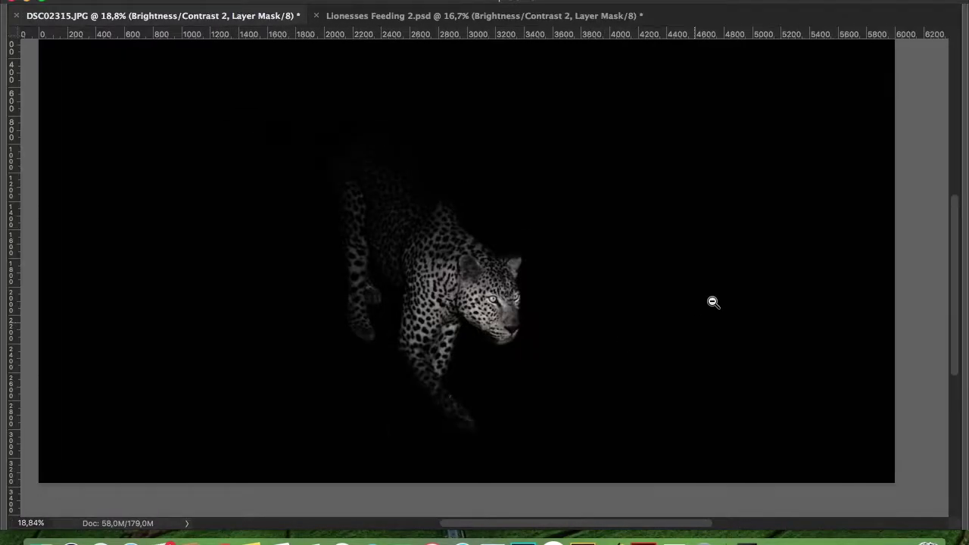
click(685, 303)
drag(233, 274, 295, 275)
key(Tab)
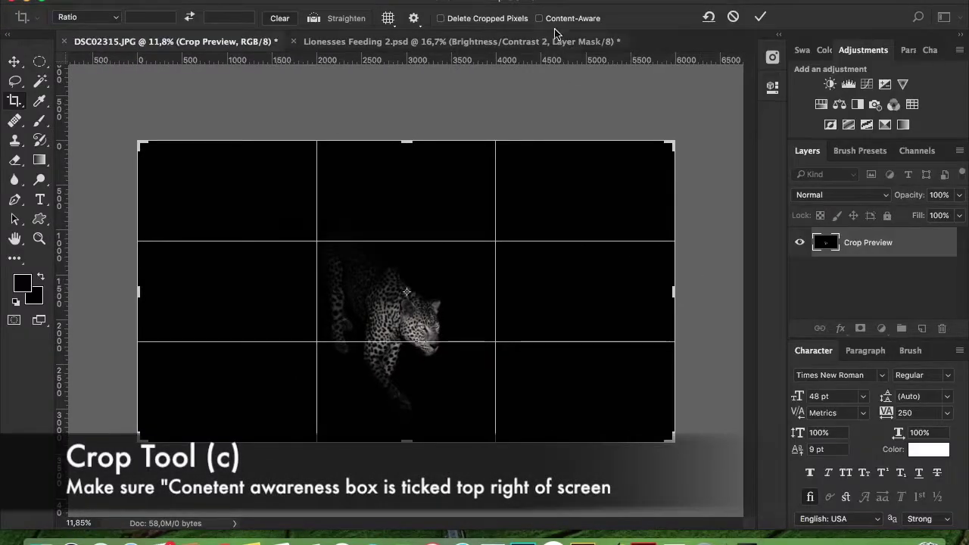
Step: Widen the crop past the image, apply the Content-Aware crop and inspect the filled black area
mouse_move(683, 295)
mouse_down()
mouse_move(742, 288)
mouse_move(746, 275)
mouse_up()
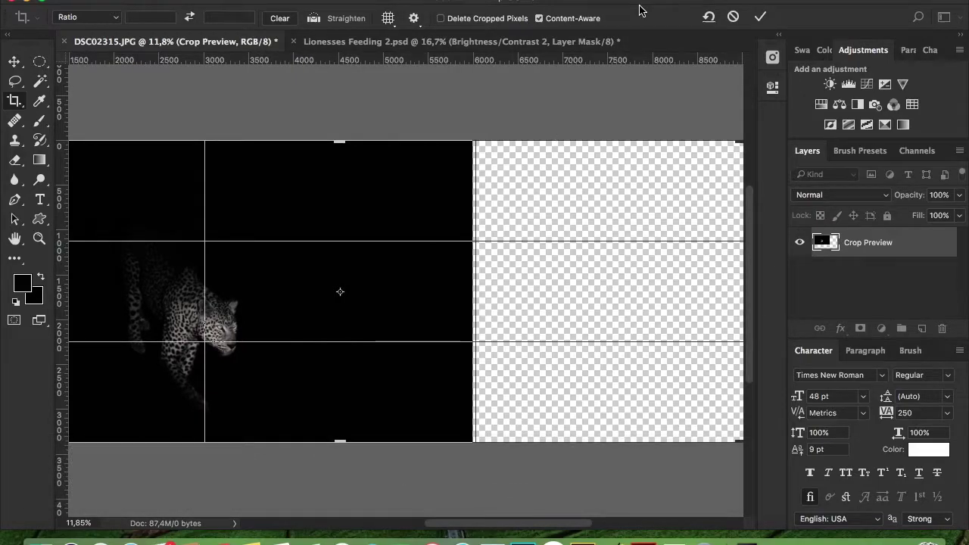
click(758, 19)
key(z)
mouse_move(495, 324)
mouse_down()
mouse_move(539, 255)
mouse_move(510, 260)
mouse_move(538, 296)
mouse_up()
key(Tab)
mouse_move(663, 434)
mouse_down()
mouse_move(422, 335)
mouse_move(363, 336)
mouse_up()
drag(437, 288, 444, 287)
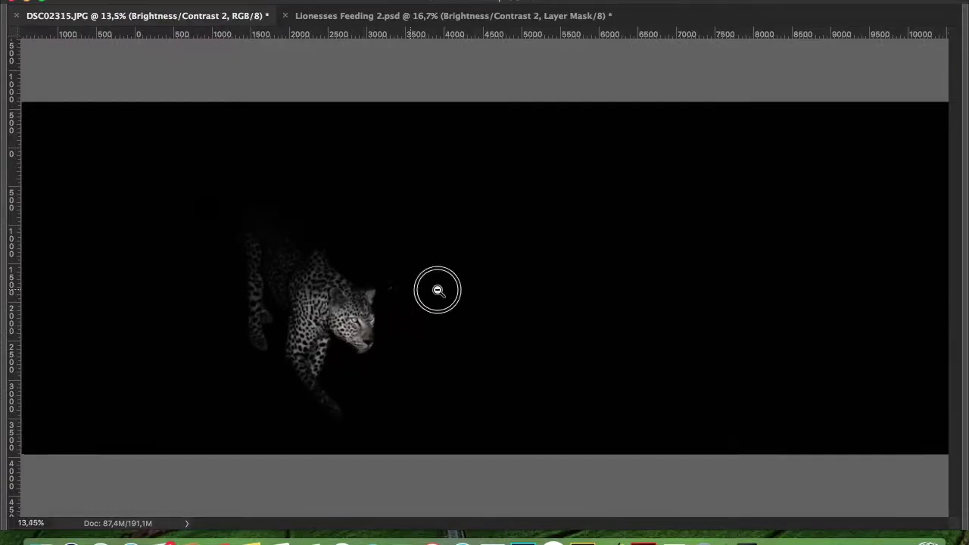
Step: Recrop the widened image tighter on the left, right and bottom edges and commit
key(c)
drag(158, 279, 205, 278)
drag(762, 279, 695, 278)
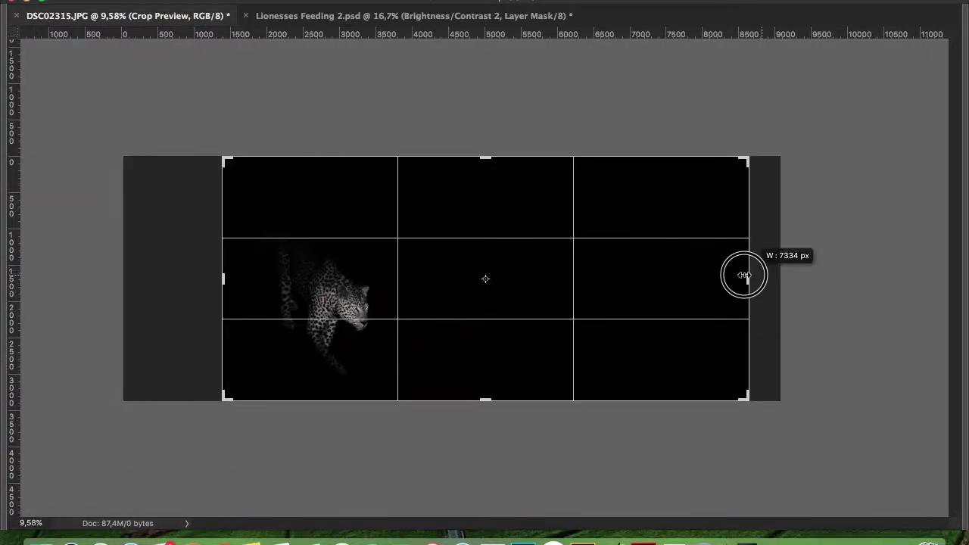
drag(485, 393, 494, 397)
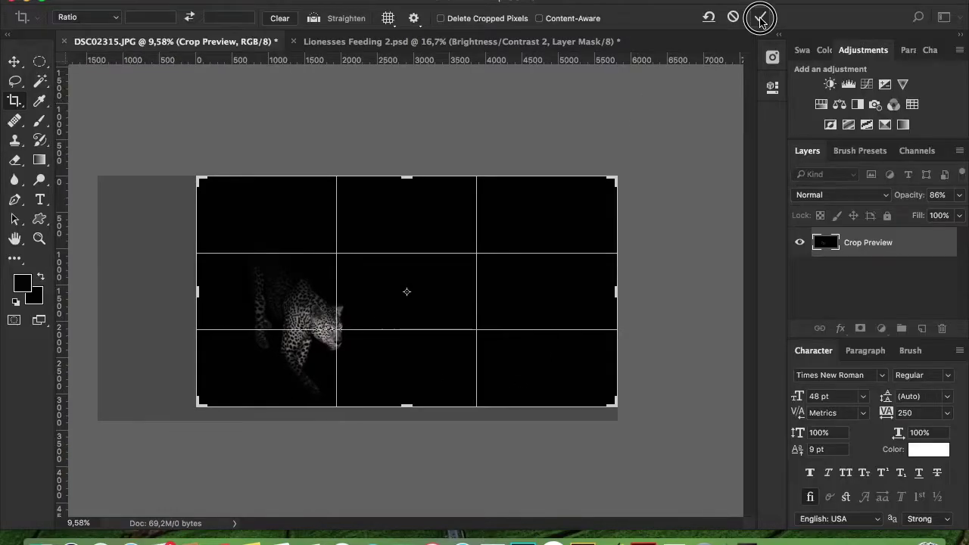
click(757, 17)
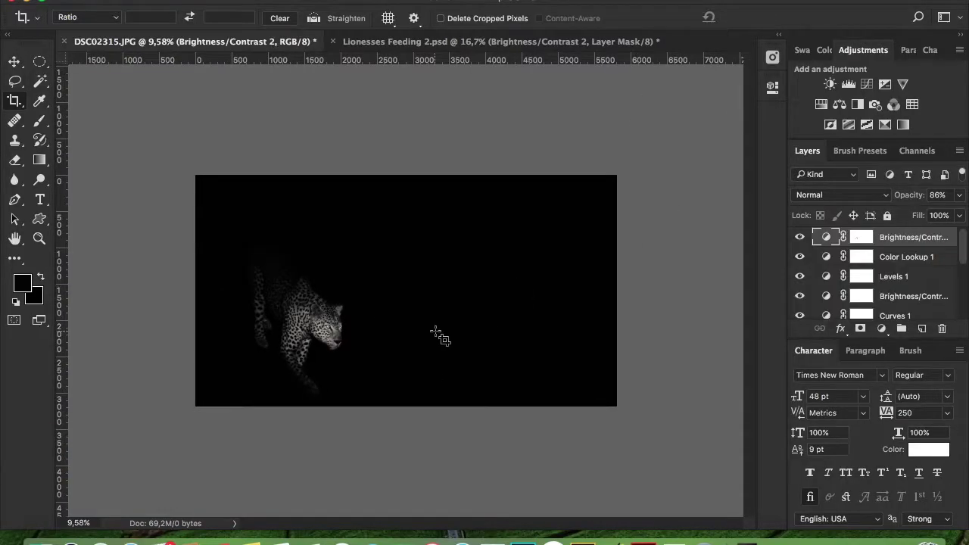
key(z)
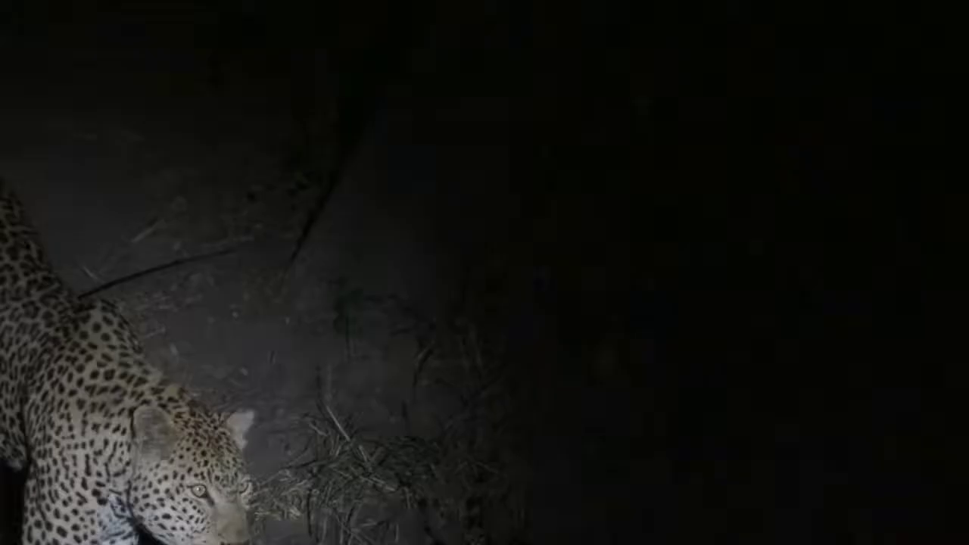